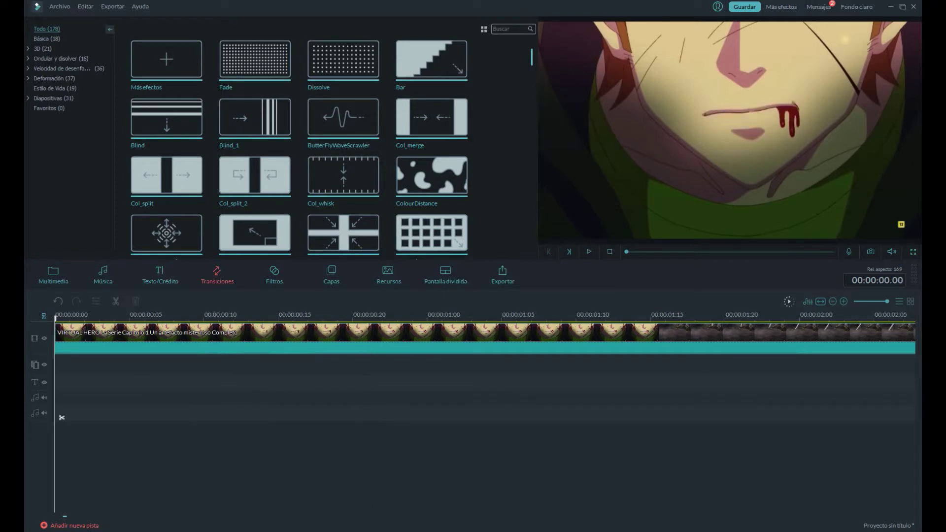
# Add the rubius-and-mangel-remix audio to the first audio track at the start of the timeline
pyautogui.press('BackSpace')
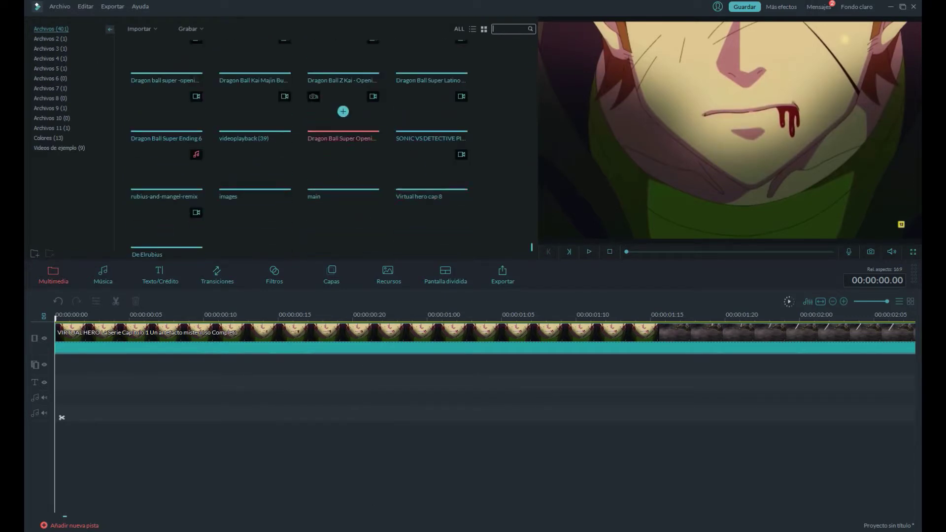
pyautogui.click(167, 170)
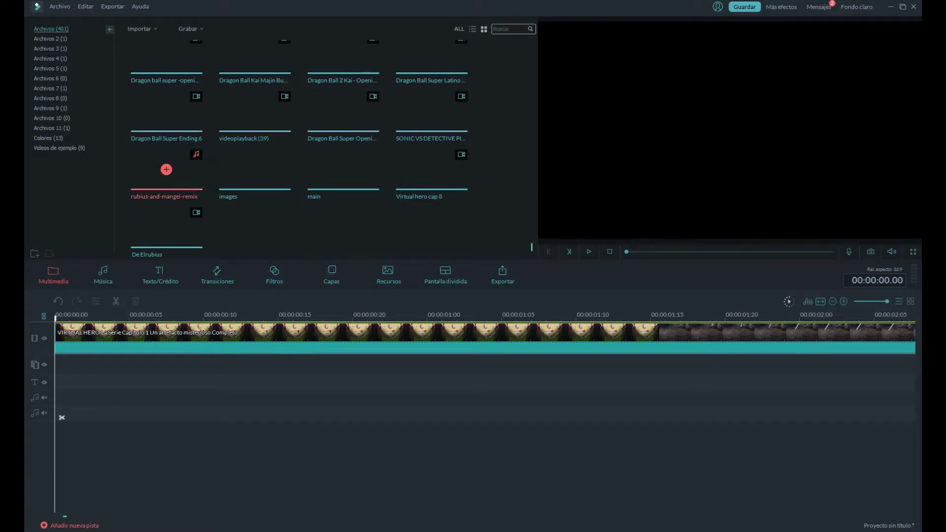
pyautogui.click(217, 275)
pyautogui.press('space')
pyautogui.click(55, 316)
# Add the Cinema 21:9 overlay to the effect track at the start of the timeline
pyautogui.hotkey('alt', '6')
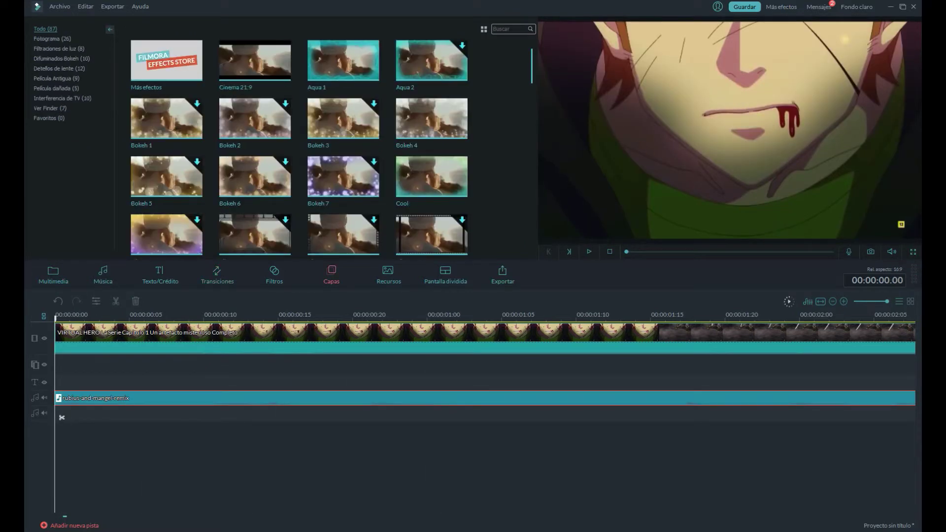
pyautogui.click(255, 60)
pyautogui.press('space')
pyautogui.press('space')
pyautogui.click(55, 316)
# Add the Glow filter at the start of the timeline and play the video from the beginning to check it
pyautogui.click(274, 275)
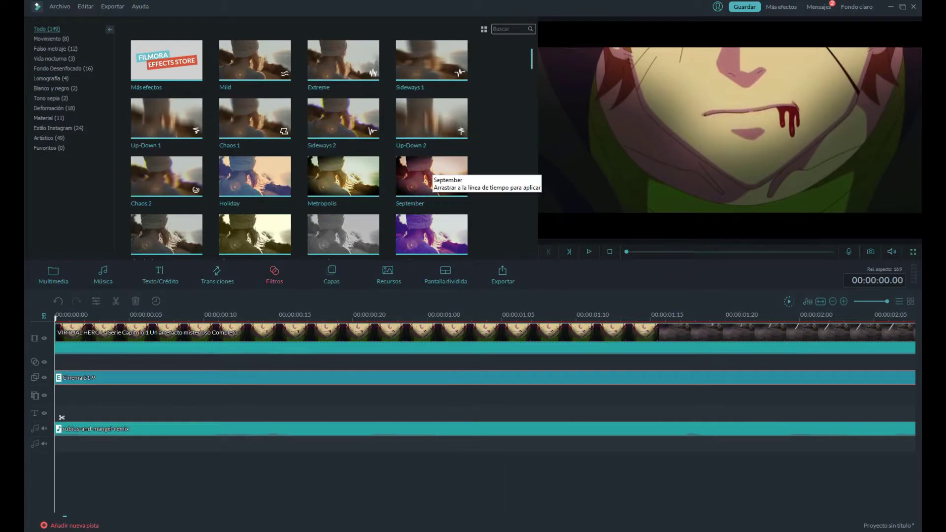
pyautogui.scroll(-1, 431, 177)
pyautogui.scroll(-3, 336, 148)
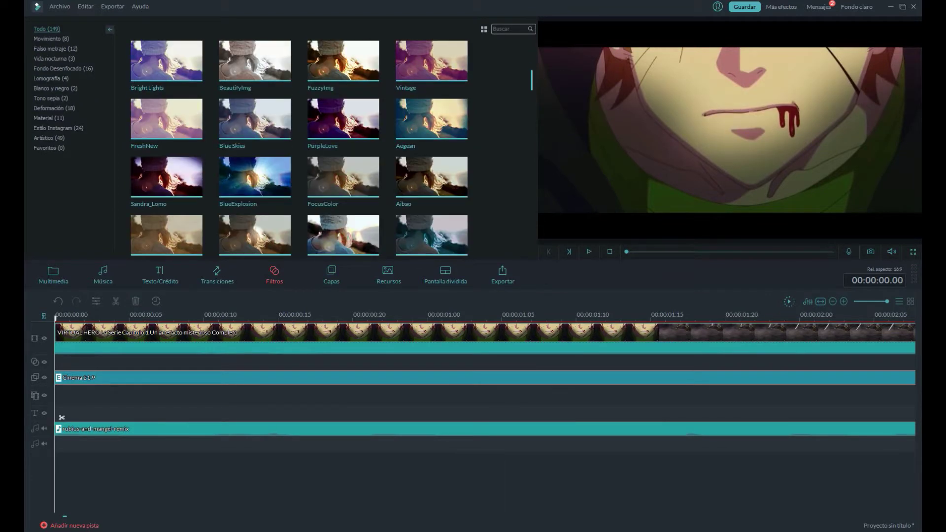
pyautogui.scroll(-2, 431, 185)
pyautogui.click(359, 198)
pyautogui.click(344, 184)
pyautogui.press('space')
pyautogui.press('Home')
pyautogui.press('space')
pyautogui.press('Home')
pyautogui.press('space')
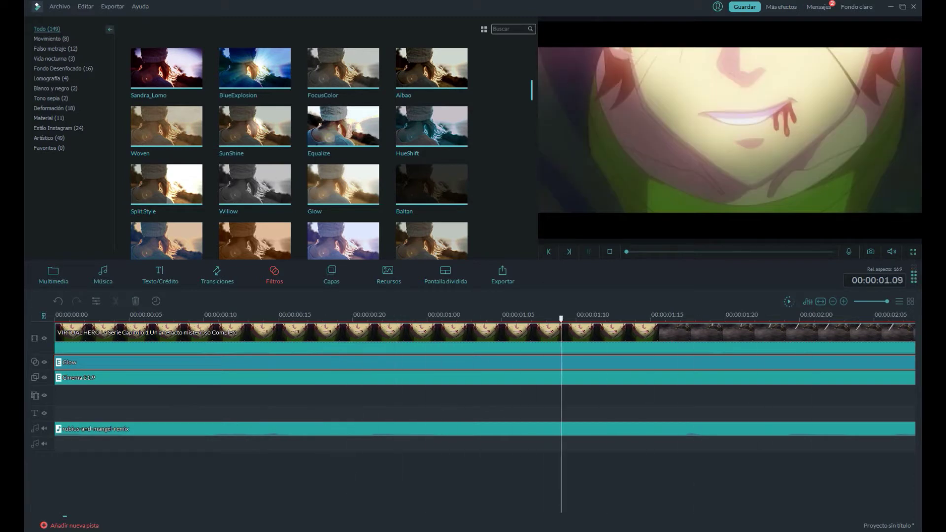
# Split the clip at 00:00:00.09 and about 00:00:02.06, delete the section between the cuts, and replay the join
pyautogui.moveTo(457, 319); pyautogui.dragTo(219, 318)
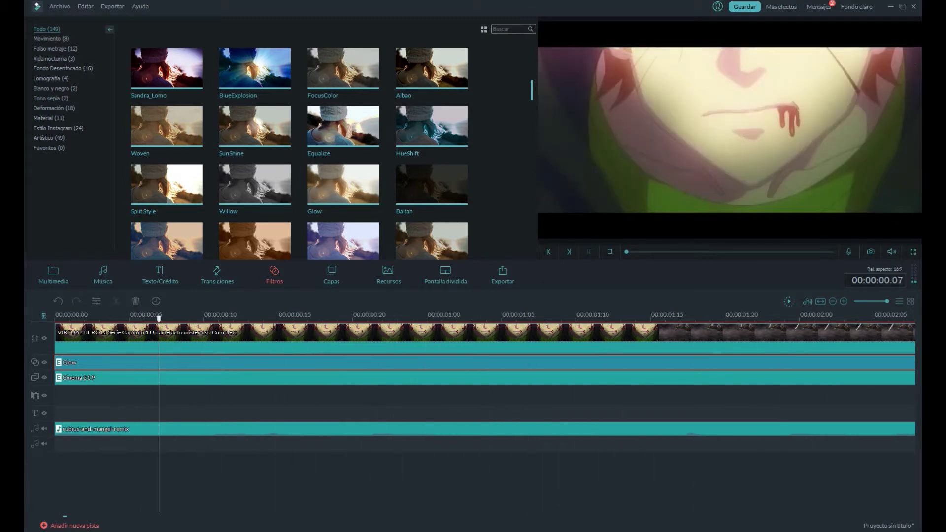
pyautogui.click(195, 418)
pyautogui.click(195, 418)
pyautogui.moveTo(189, 319); pyautogui.dragTo(904, 319)
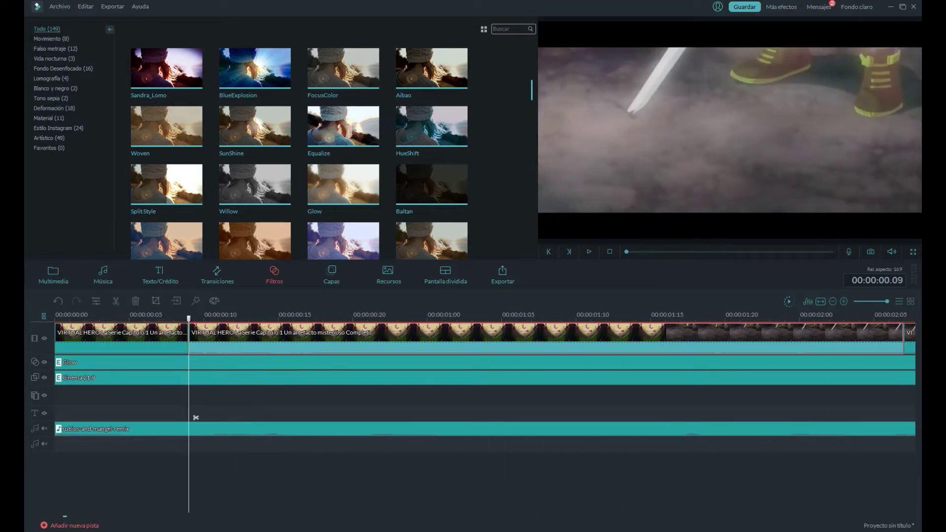
pyautogui.press('Delete')
pyautogui.click(114, 315)
pyautogui.press('space')
pyautogui.click(114, 315)
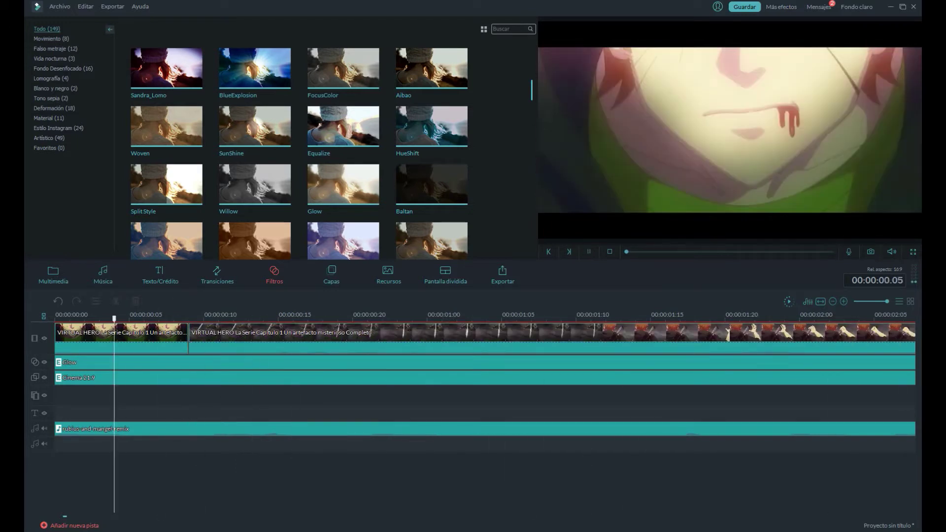
# Find the Warp 6 transition and apply it at the cut between the first and second clips
pyautogui.click(129, 315)
pyautogui.click(217, 275)
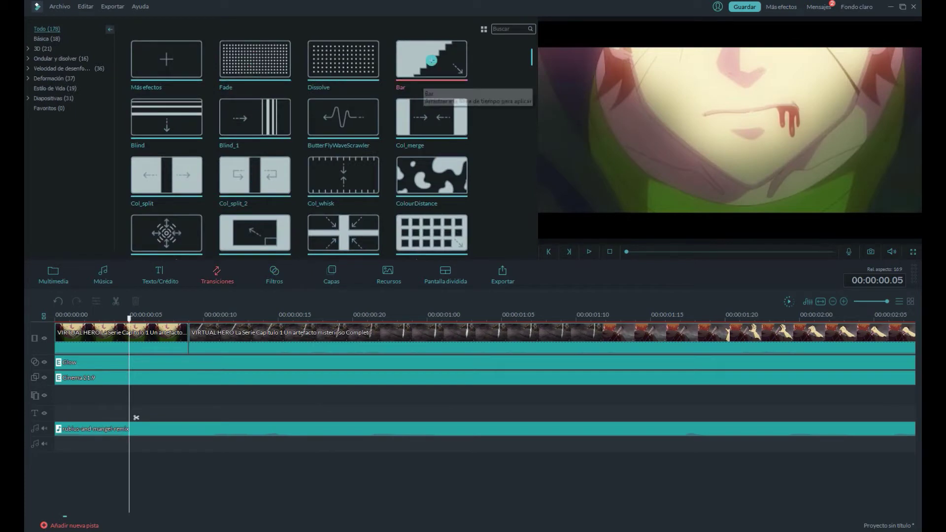
pyautogui.scroll(-5, 343, 69)
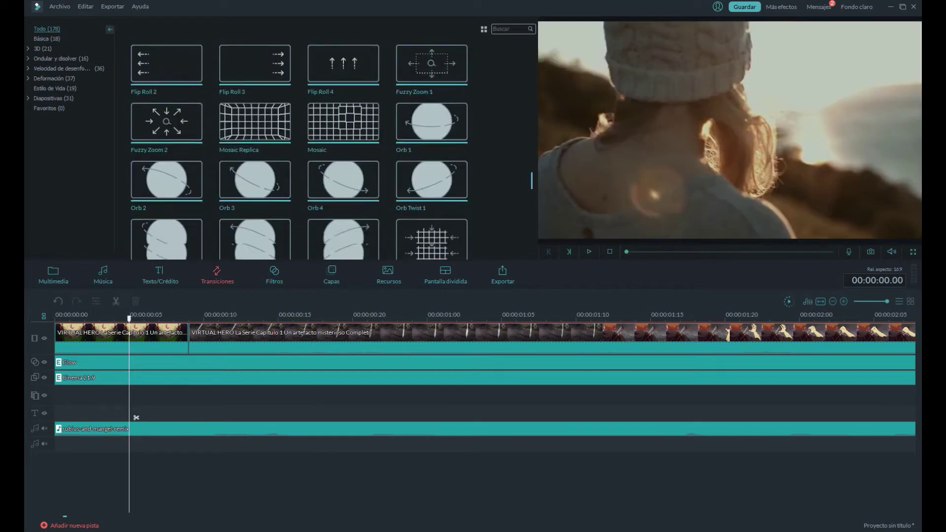
pyautogui.scroll(-5, 343, 140)
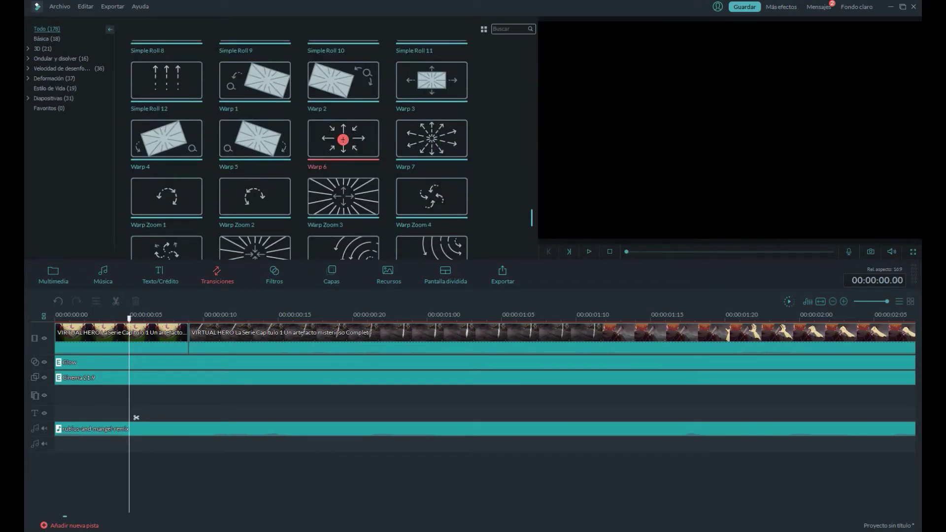
pyautogui.click(343, 140)
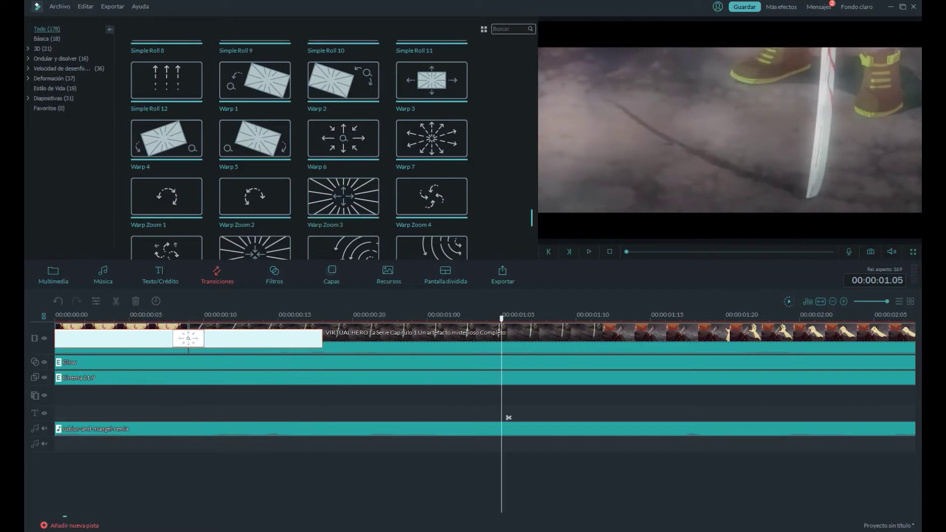
# Shorten the first Warp 6 transition to about 6 frames and play it back
pyautogui.moveTo(159, 338)
pyautogui.mouseDown()
pyautogui.moveTo(99, 339)
pyautogui.moveTo(173, 338)
pyautogui.moveTo(143, 338)
pyautogui.mouseUp()
pyautogui.press('space')
pyautogui.click(143, 315)
pyautogui.press('space')
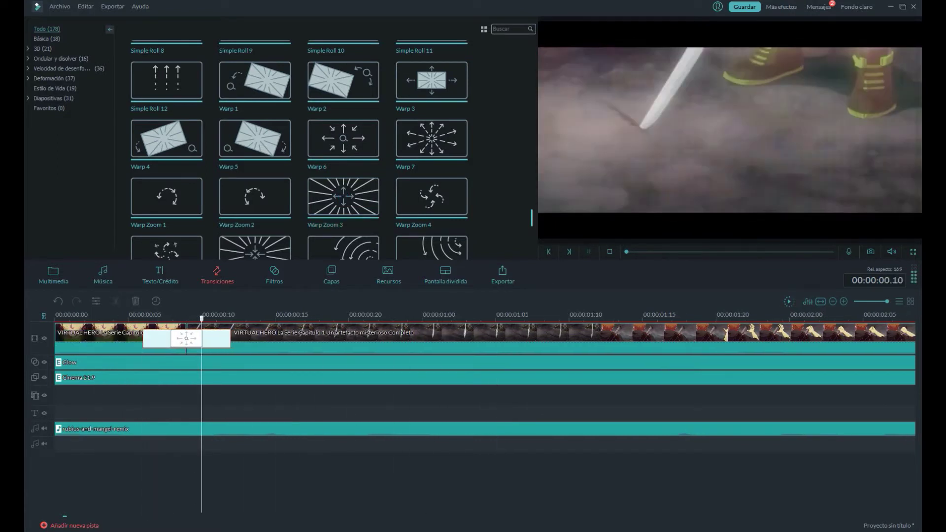
pyautogui.press('space')
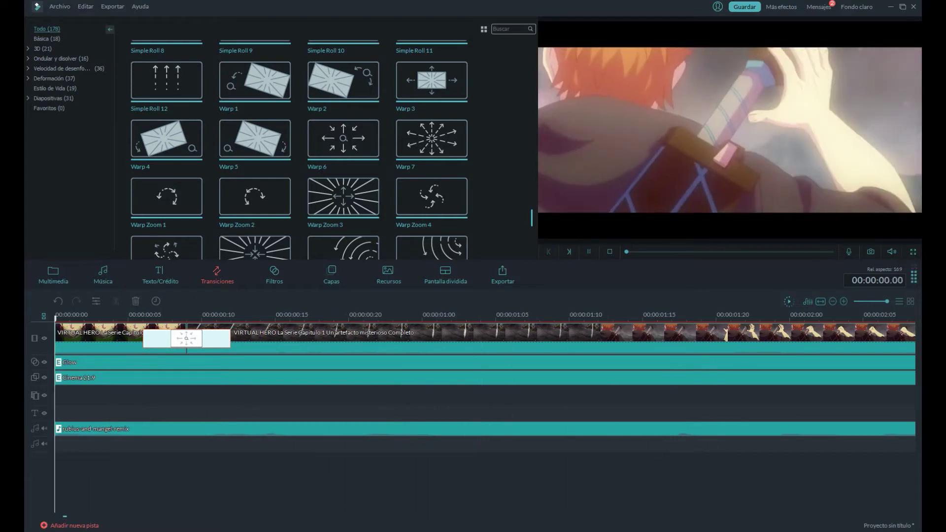
# Find the change from the sword tip to the character's back and split the second clip at 00:00:01.10
pyautogui.click(382, 416)
pyautogui.press('space')
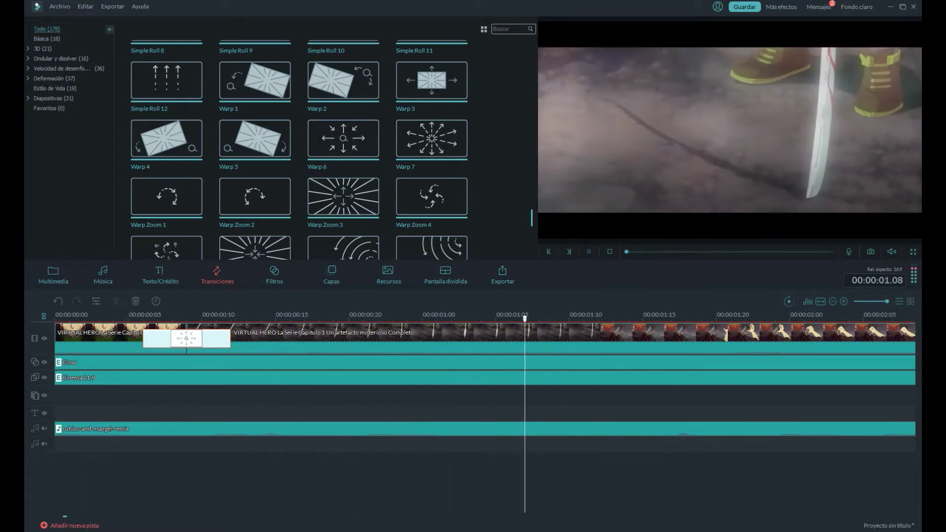
pyautogui.click(821, 417)
pyautogui.click(525, 417)
pyautogui.click(540, 417)
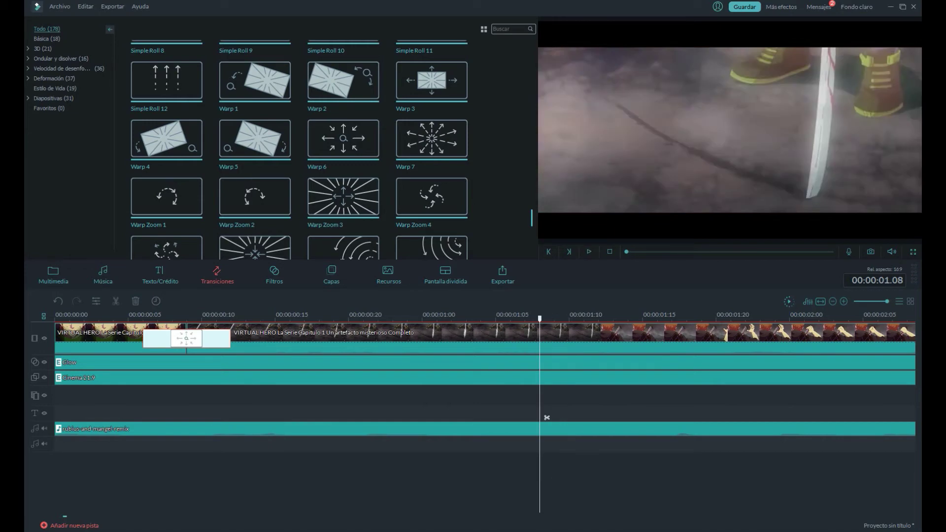
pyautogui.press('Right')
pyautogui.click(578, 340)
pyautogui.click(576, 417)
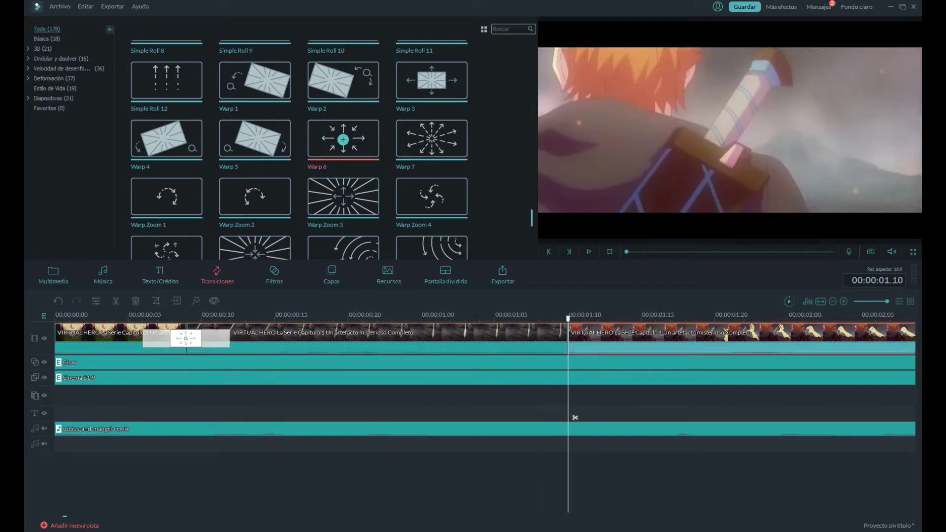
pyautogui.click(343, 139)
pyautogui.click(486, 416)
pyautogui.click(569, 416)
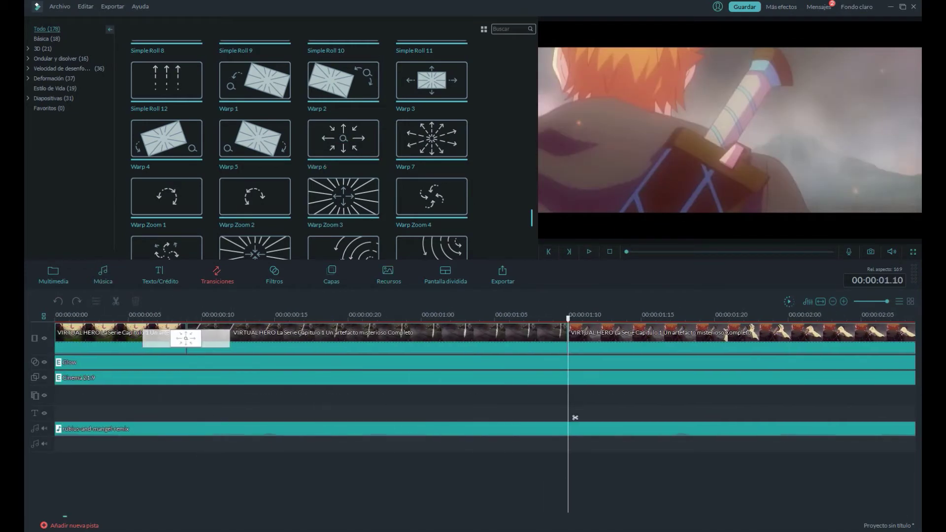
pyautogui.click(451, 417)
# Apply the Warp 6 transition at the 00:00:01.10 cut, shorten it to about 6 frames and play it back
pyautogui.moveTo(343, 140); pyautogui.dragTo(568, 339)
pyautogui.moveTo(230, 339); pyautogui.dragTo(524, 339)
pyautogui.press('space')
pyautogui.press('space')
pyautogui.click(143, 315)
pyautogui.press('space')
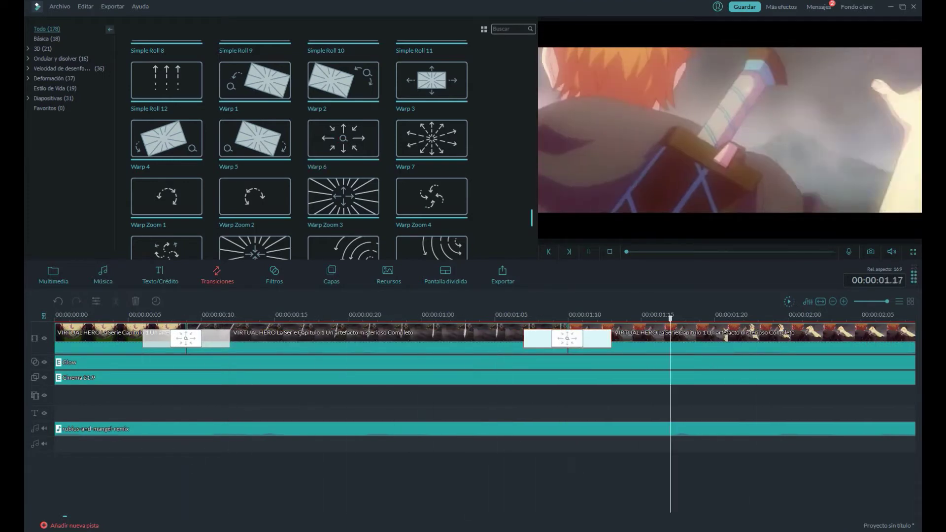
pyautogui.press('space')
# Play on through the sword-grip shot and split the third clip at about 00:00:02.18
pyautogui.click(339, 316)
pyautogui.press('space')
pyautogui.click(595, 417)
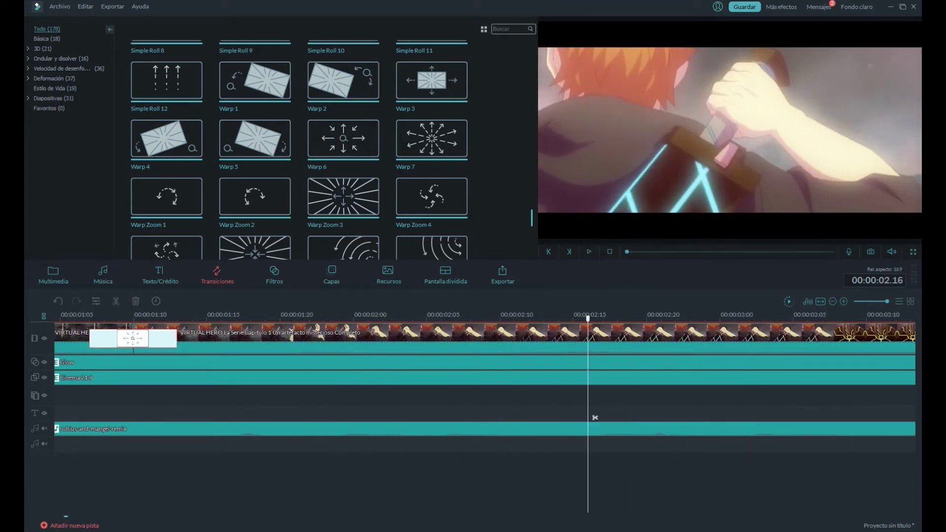
pyautogui.click(639, 340)
# Split the clip at the scene change near 00:00:05.13 and delete the glowing yellow section back to the previous cut
pyautogui.moveTo(627, 252)
pyautogui.mouseDown()
pyautogui.moveTo(638, 252)
pyautogui.moveTo(626, 252)
pyautogui.mouseUp()
pyautogui.press('space')
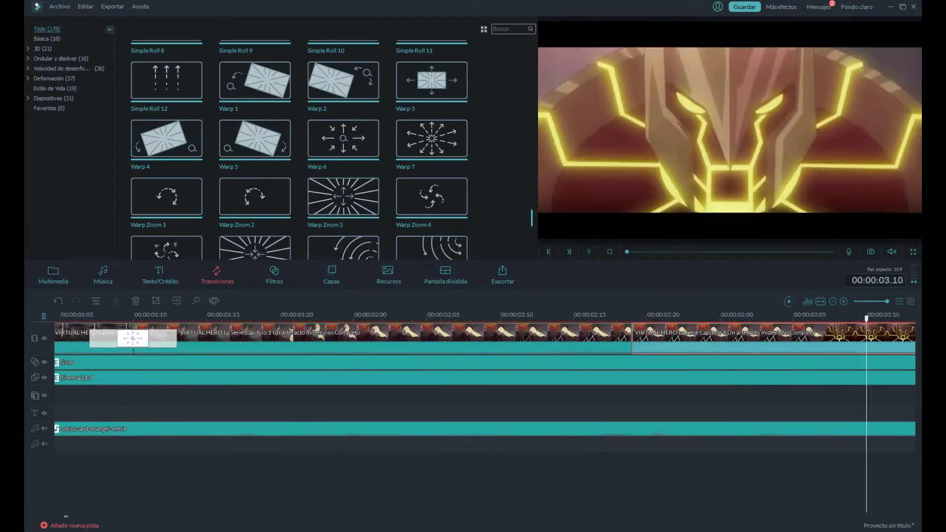
pyautogui.click(869, 417)
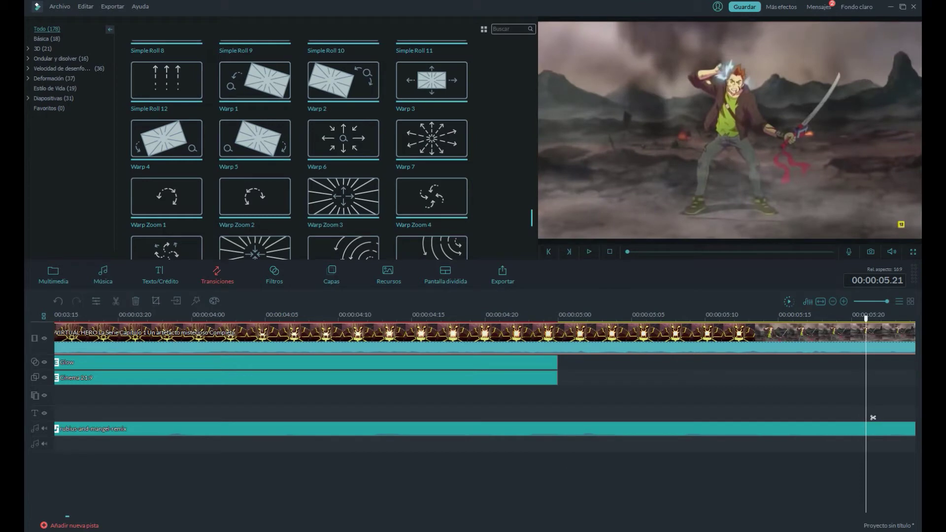
pyautogui.hotkey('ctrl', 'b')
pyautogui.click(795, 340)
pyautogui.press('Delete')
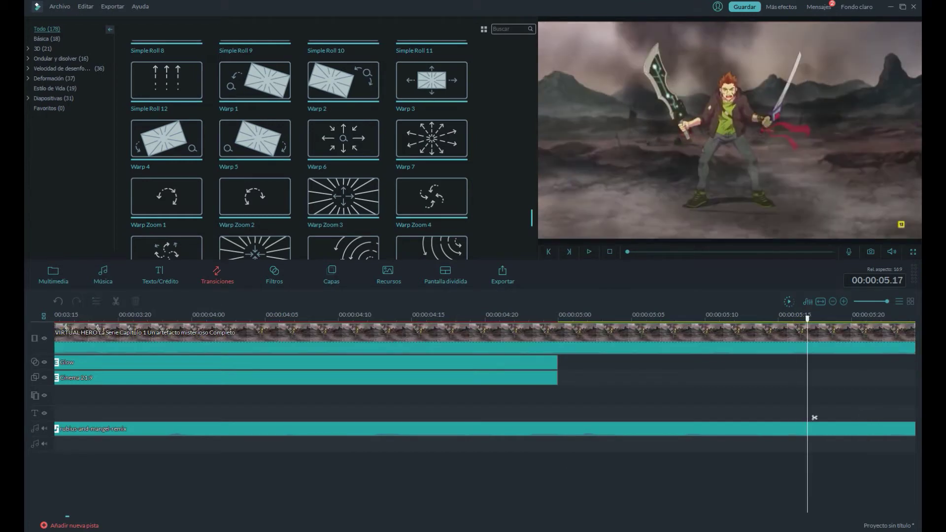
# Apply the Wormhole 3 transition at the cut after the sword-grip shot and shorten it to about 10 frames
pyautogui.scroll(5, 794, 340)
pyautogui.scroll(3, 436, 417)
pyautogui.click(436, 417)
pyautogui.press('space')
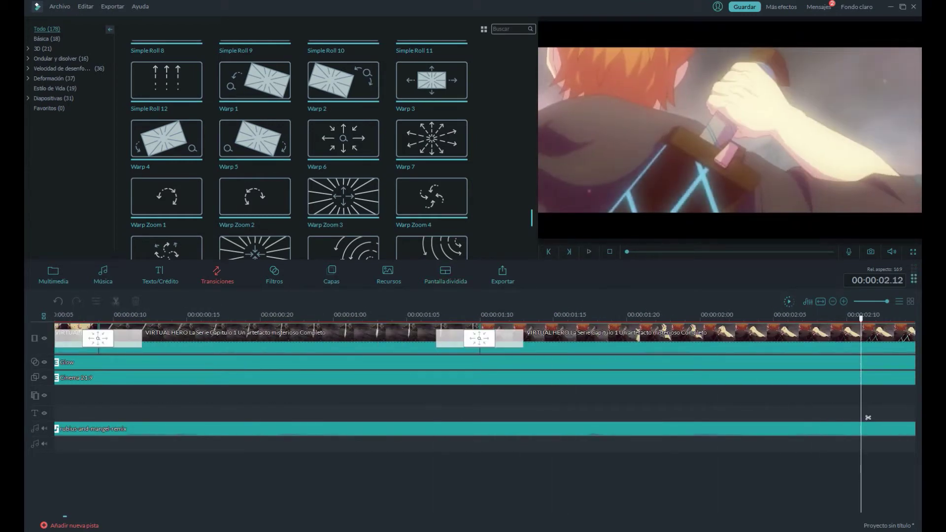
pyautogui.click(636, 418)
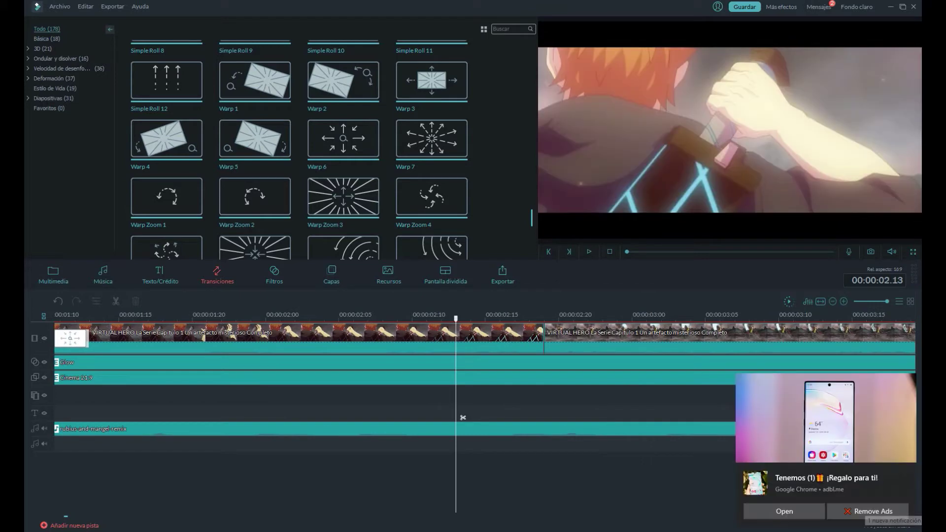
pyautogui.scroll(-5, 300, 149)
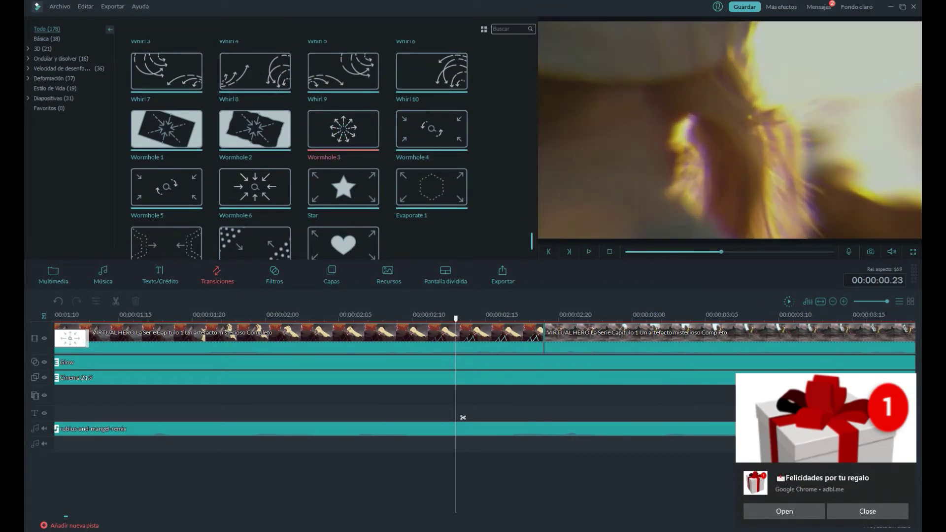
pyautogui.moveTo(463, 418); pyautogui.dragTo(492, 418)
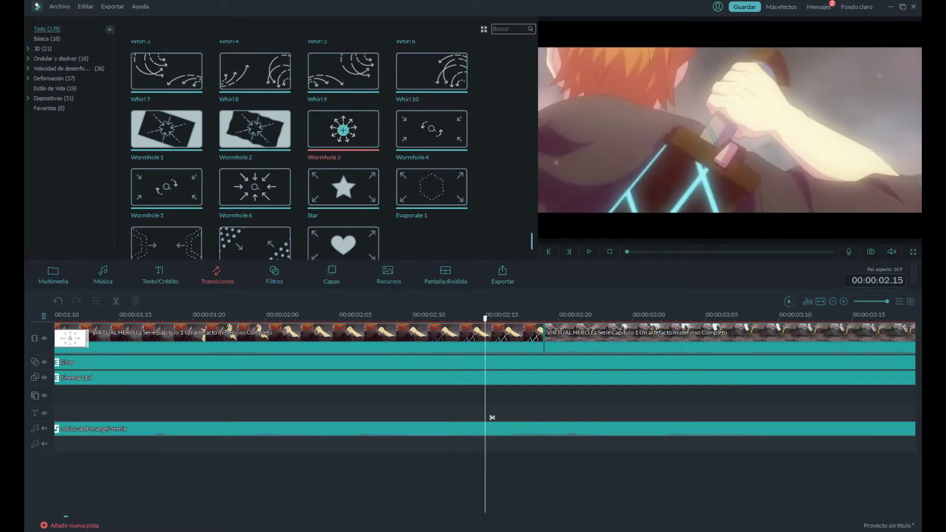
pyautogui.click(344, 130)
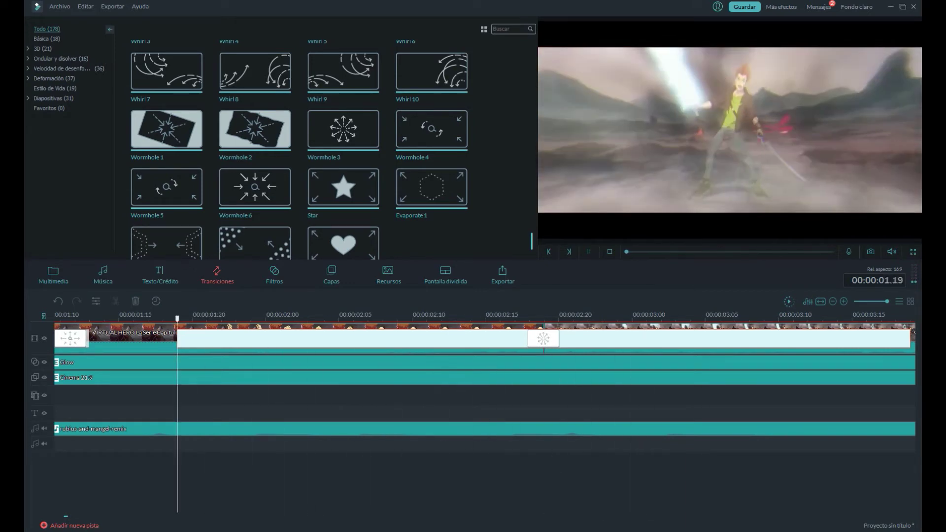
pyautogui.moveTo(280, 339); pyautogui.dragTo(470, 339)
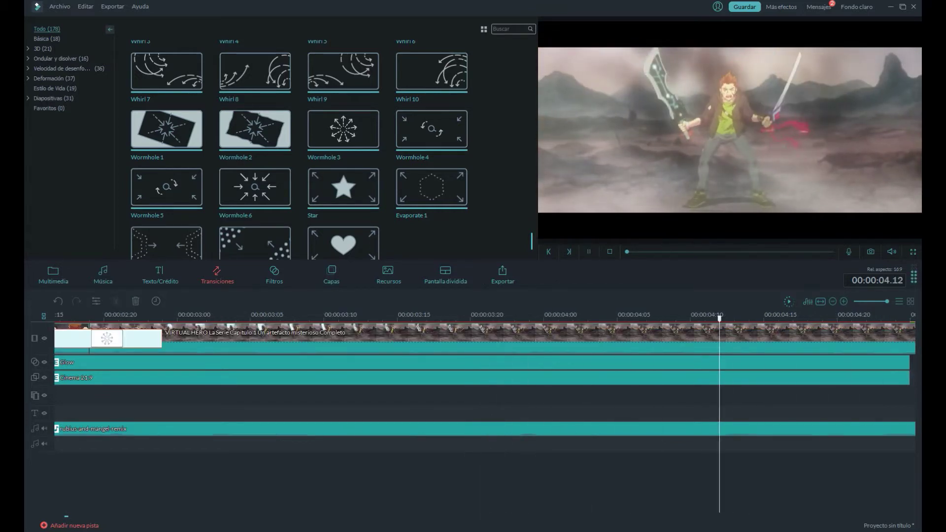
# Replay the edit, cut the two-sword shot at about 00:00:03.20 and add a transition into the following shot
pyautogui.press('Home')
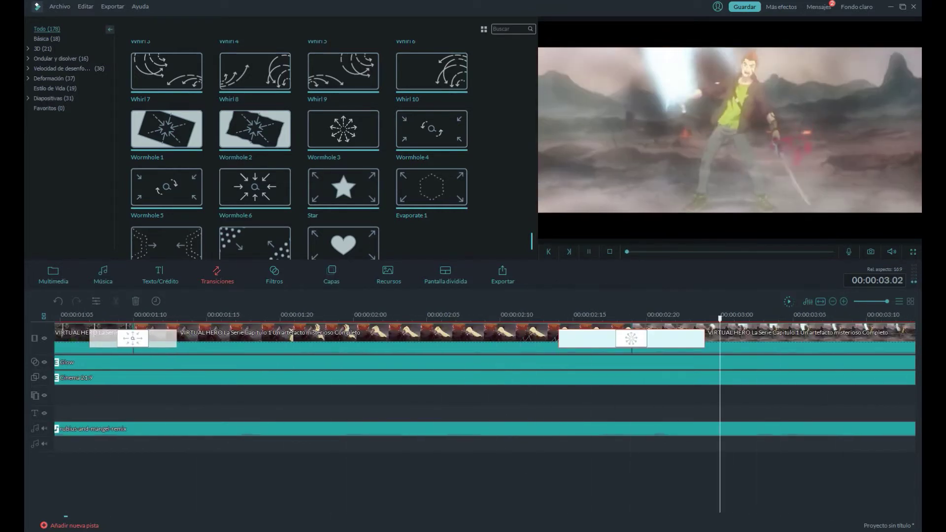
pyautogui.press('Home')
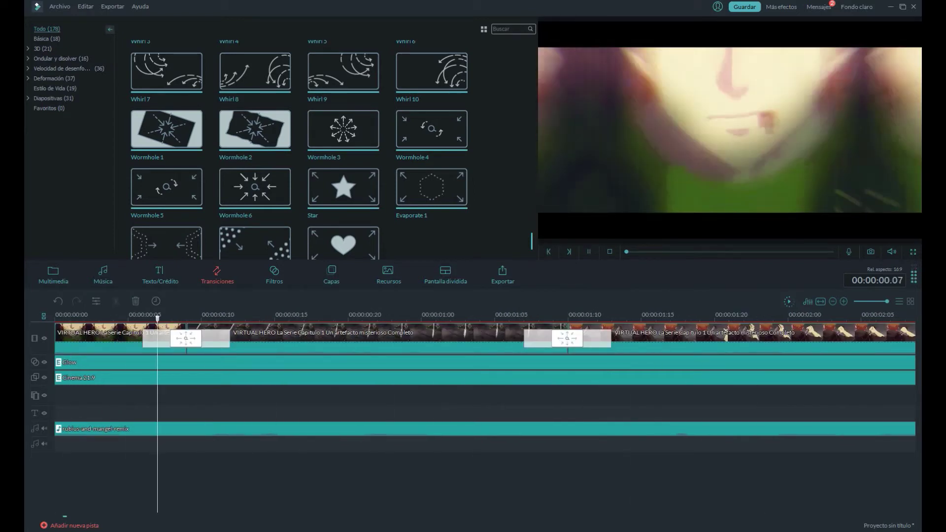
pyautogui.moveTo(245, 340); pyautogui.dragTo(788, 361)
pyautogui.press('space')
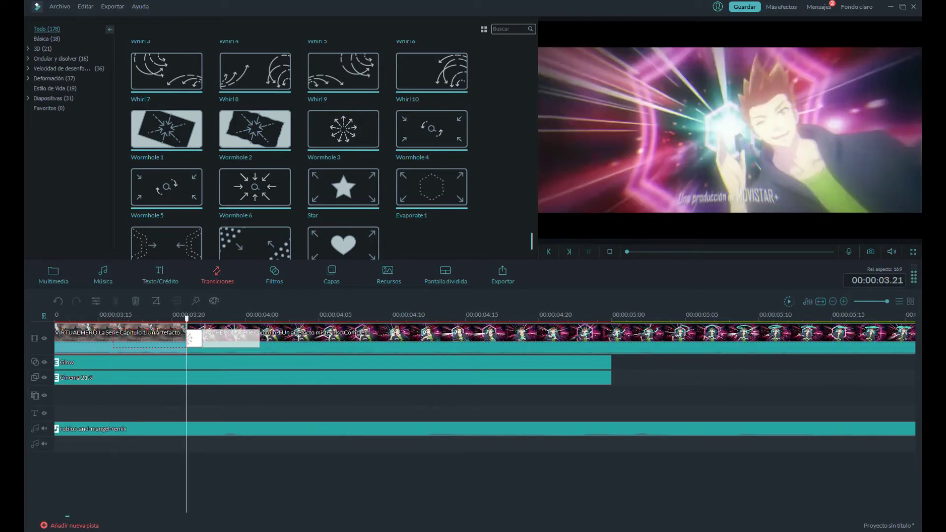
# Cut the clip at about 00:00:06.16 and remove the footage from there up to the fire shot near 00:01:06
pyautogui.press('space')
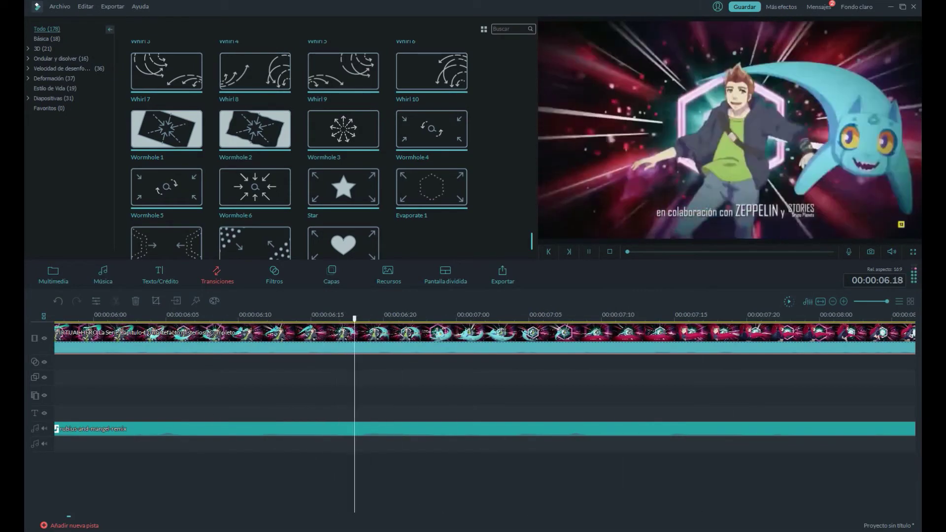
pyautogui.moveTo(628, 252)
pyautogui.mouseDown()
pyautogui.moveTo(646, 252)
pyautogui.moveTo(636, 252)
pyautogui.mouseUp()
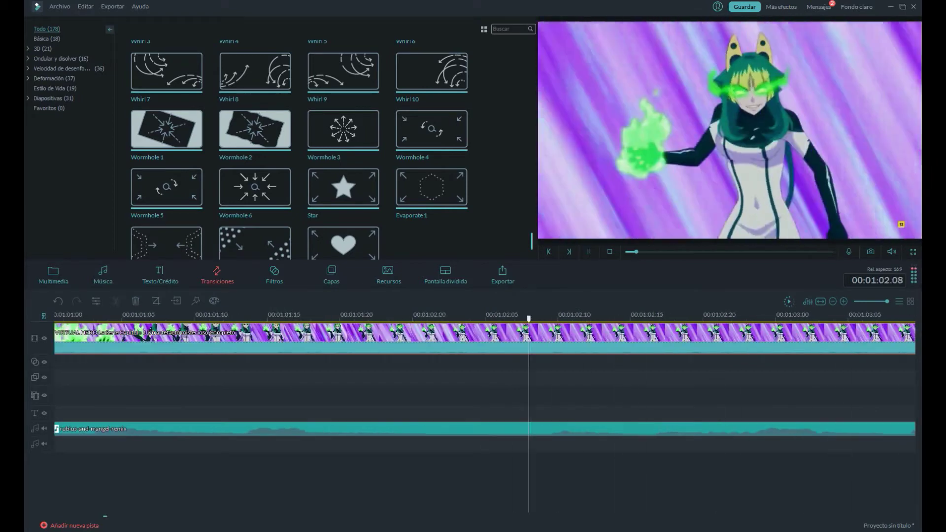
pyautogui.press('space')
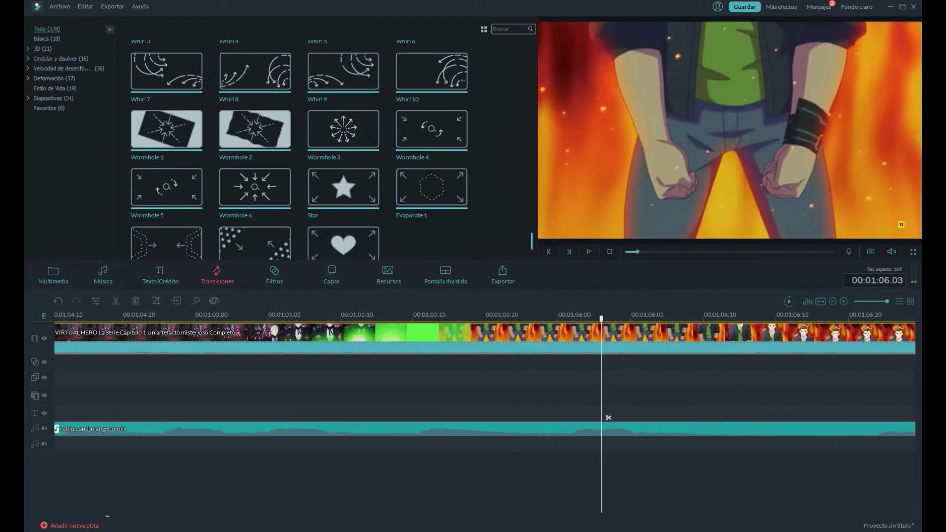
pyautogui.moveTo(782, 417); pyautogui.dragTo(636, 416)
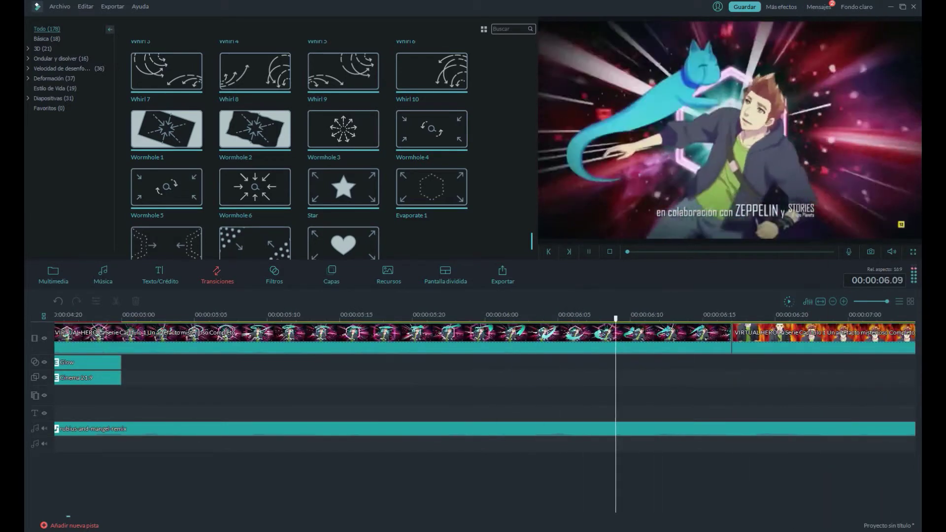
pyautogui.press('space')
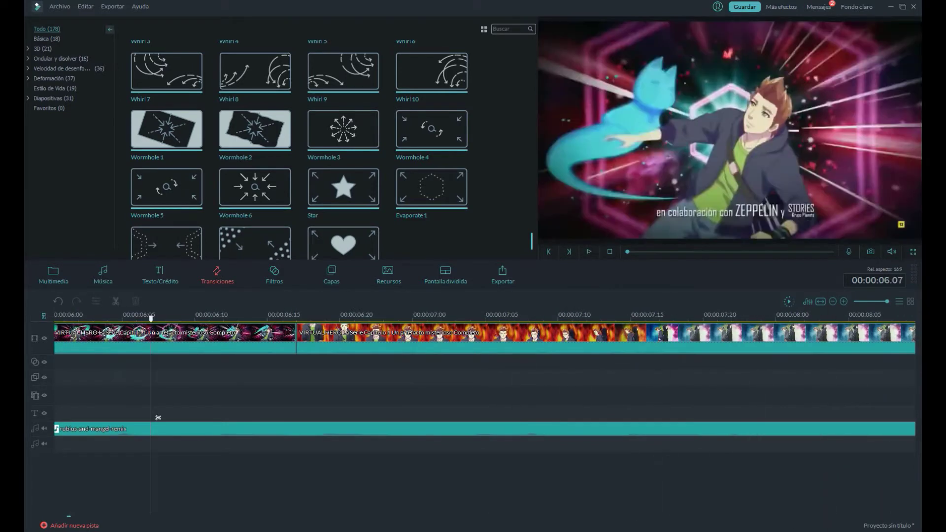
# Apply the Simple Roll 12 transition at the cut into the fire shot and shorten it to about 6 frames
pyautogui.scroll(8, 166, 152)
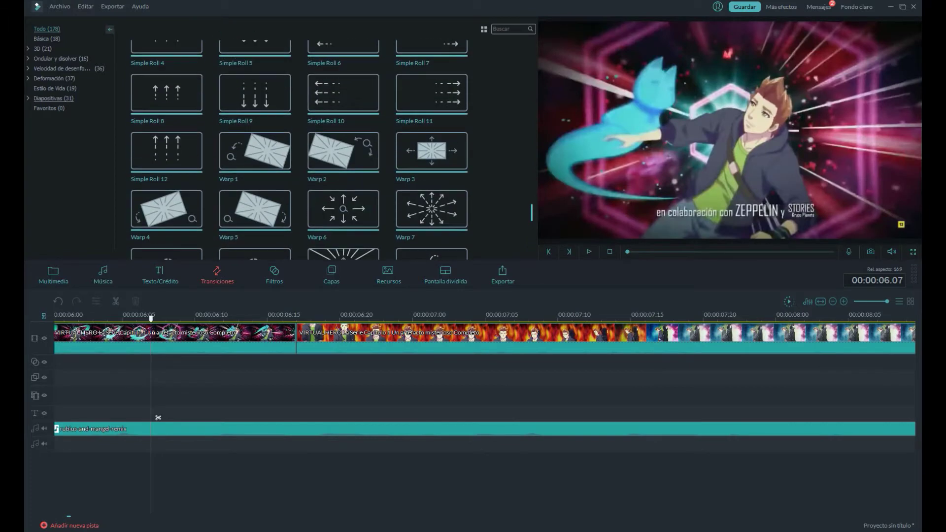
pyautogui.click(166, 151)
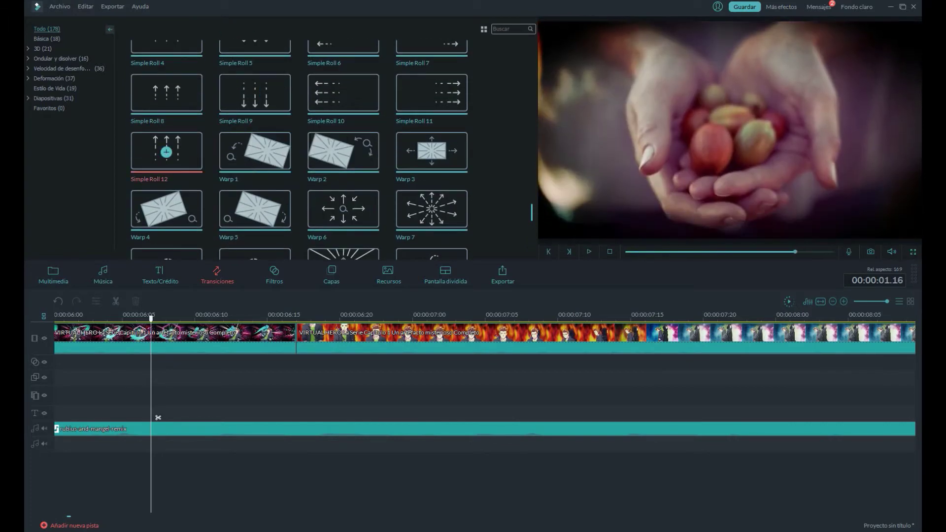
pyautogui.moveTo(166, 152); pyautogui.dragTo(354, 338)
pyautogui.moveTo(419, 333); pyautogui.dragTo(738, 343)
# Extend the Glow filter to about 00:00:11 and stretch the Cinema 21:9 overlay further along the timeline
pyautogui.hscroll(5, 581, 402)
pyautogui.click(576, 402)
pyautogui.moveTo(586, 402); pyautogui.dragTo(52, 403)
pyautogui.click(491, 362)
pyautogui.moveTo(519, 362); pyautogui.dragTo(912, 362)
pyautogui.moveTo(765, 404); pyautogui.dragTo(53, 395)
pyautogui.click(650, 378)
pyautogui.moveTo(664, 378); pyautogui.dragTo(486, 378)
# Replay the edit, split the back-to-back shot at 00:00:08.09 and trim 3 frames off the start of the second part
pyautogui.press('Home')
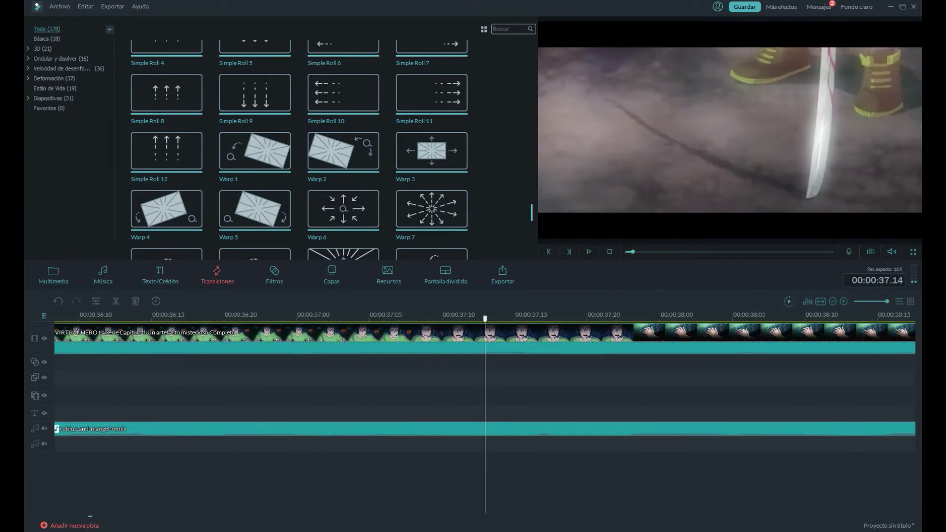
pyautogui.press('space')
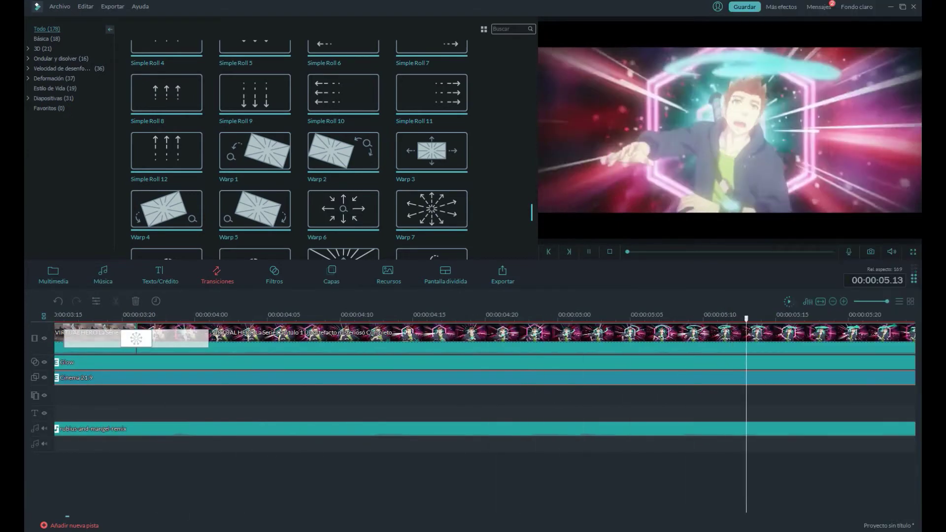
pyautogui.press('space')
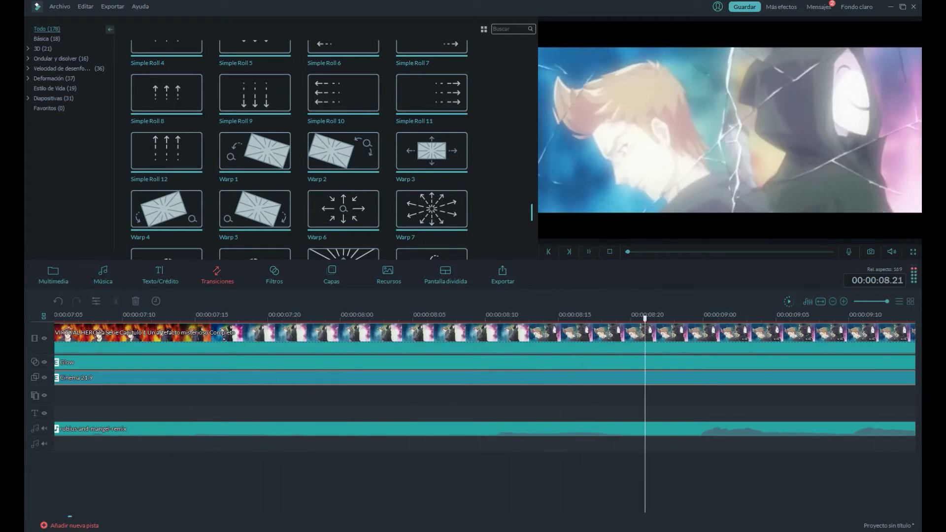
pyautogui.press('space')
pyautogui.click(476, 417)
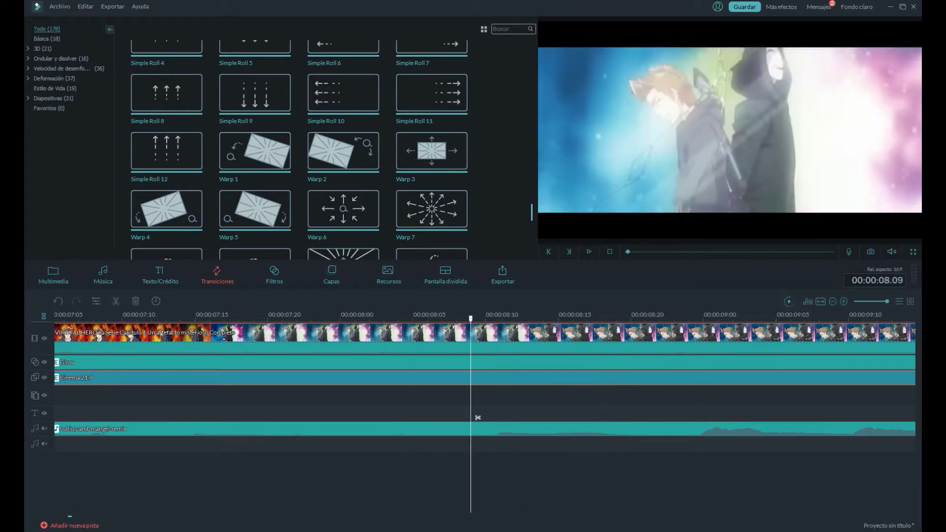
pyautogui.click(479, 346)
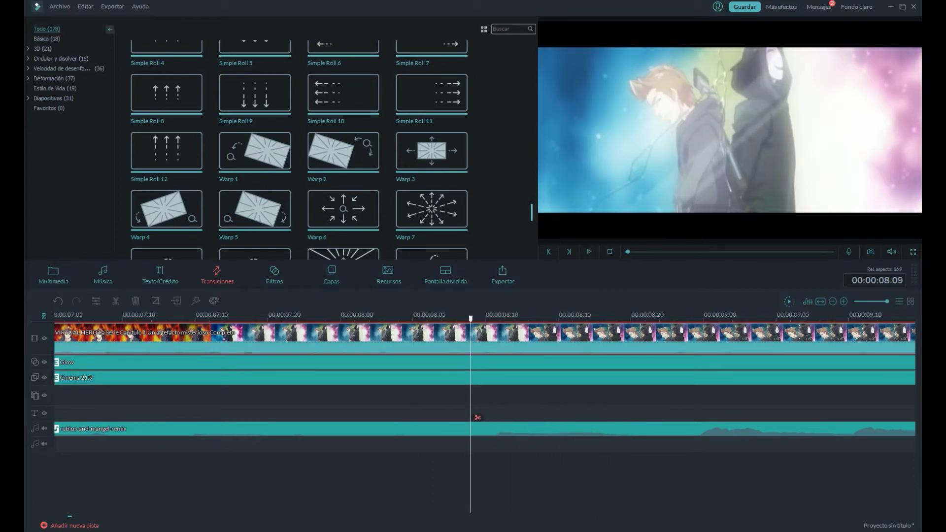
pyautogui.click(478, 418)
pyautogui.moveTo(472, 341); pyautogui.dragTo(485, 341)
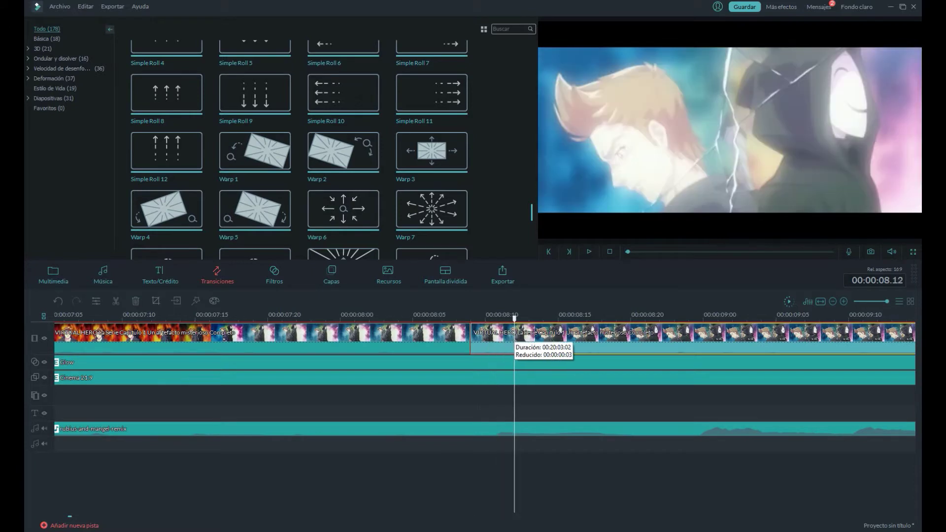
# Apply the Wormhole 3 transition at the 00:00:08.09 cut, shorten it to about 6 frames and replay that section
pyautogui.press('space')
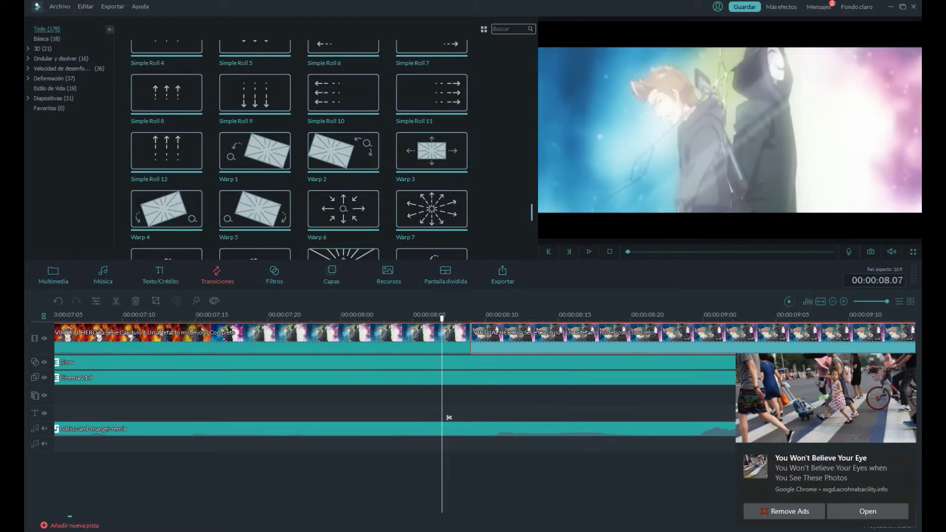
pyautogui.scroll(-3, 299, 150)
pyautogui.press('super+a')
pyautogui.press('super+a')
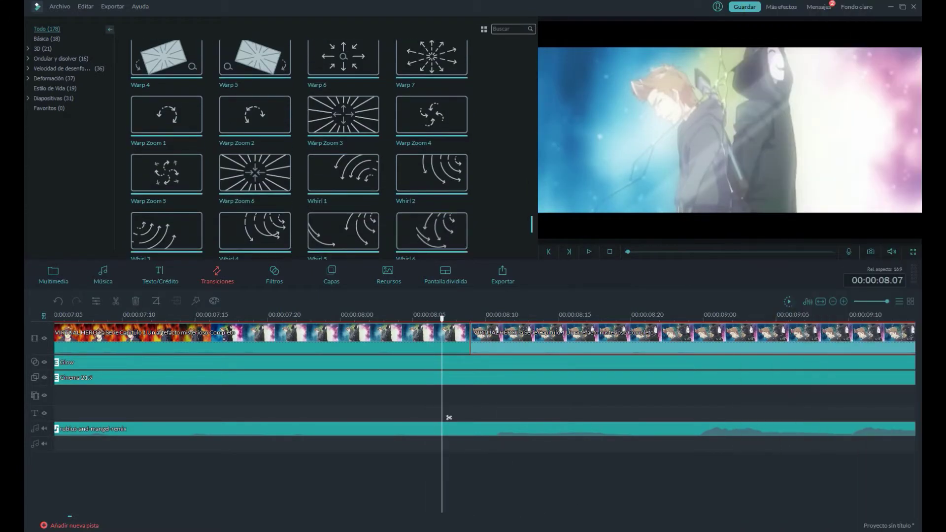
pyautogui.scroll(-4, 343, 112)
pyautogui.click(343, 112)
pyautogui.moveTo(344, 112); pyautogui.dragTo(471, 338)
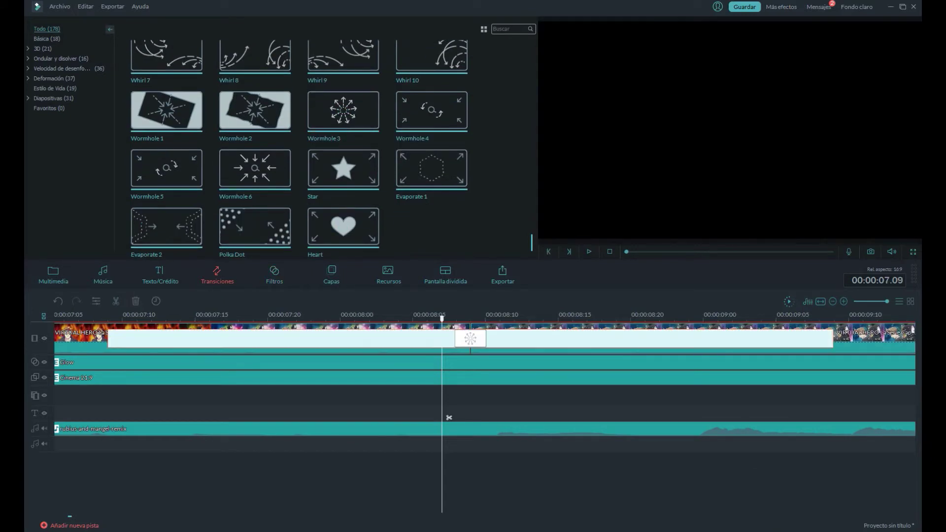
pyautogui.moveTo(108, 339); pyautogui.dragTo(428, 335)
pyautogui.press('space')
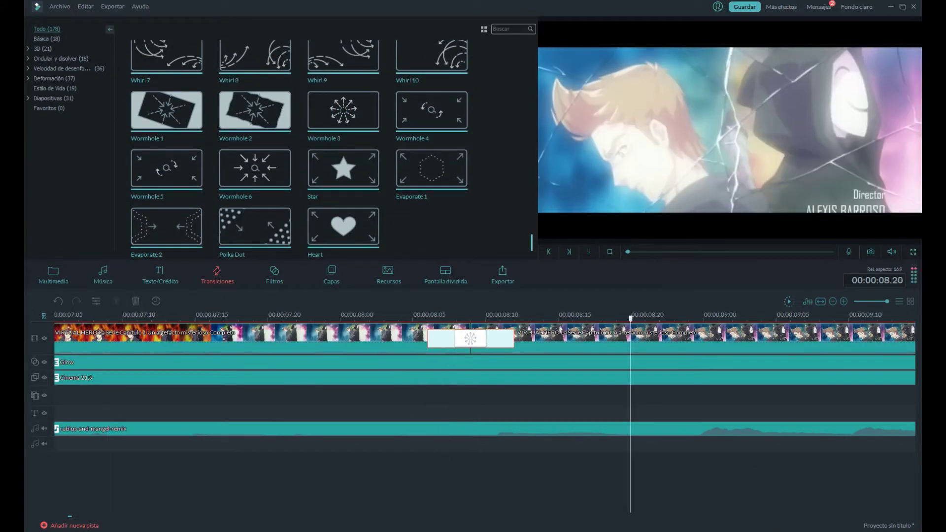
pyautogui.press('space')
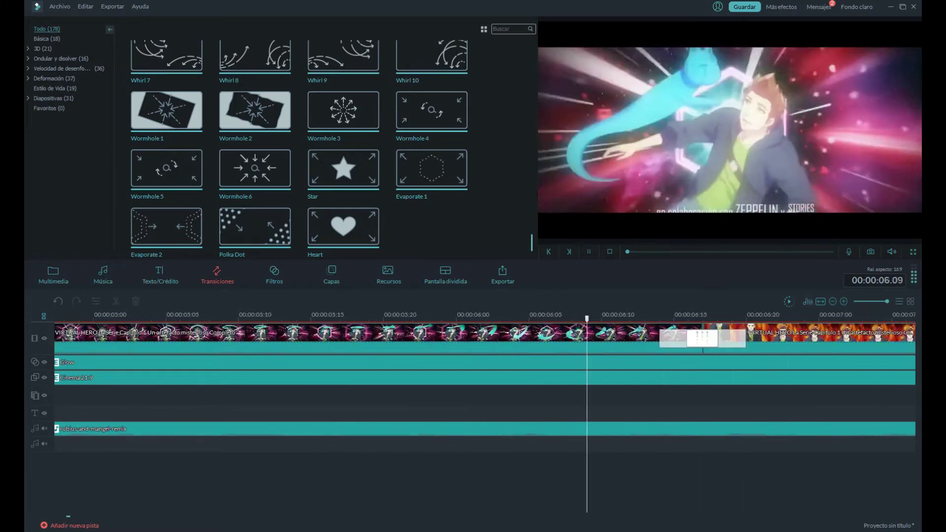
pyautogui.press('space')
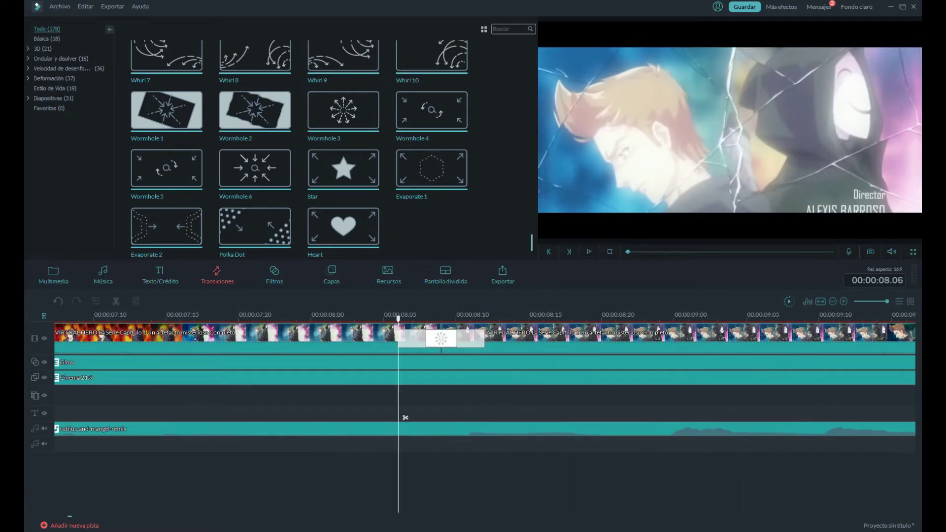
# Add the LowerThirds 34 title at 00:00:08.09, change its text to "Oh" and centre it in the frame
pyautogui.moveTo(410, 417); pyautogui.dragTo(453, 418)
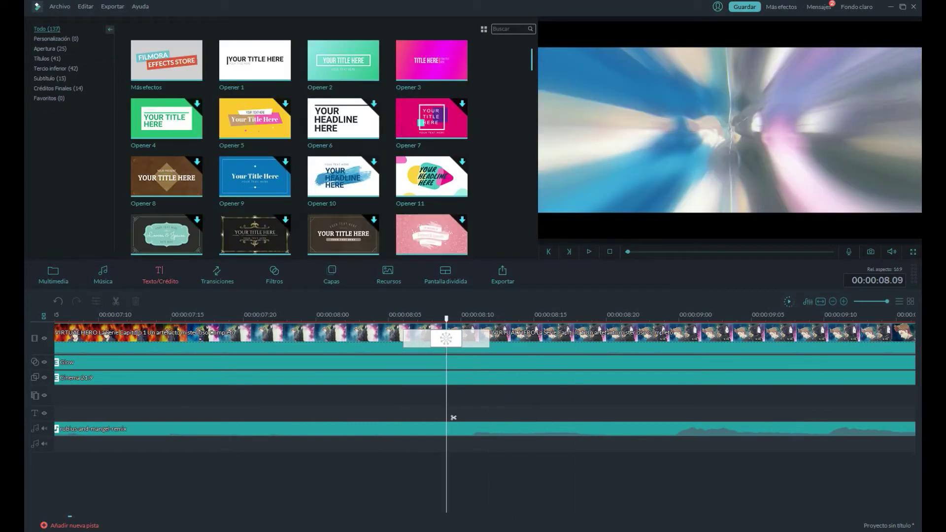
pyautogui.scroll(-20, 299, 147)
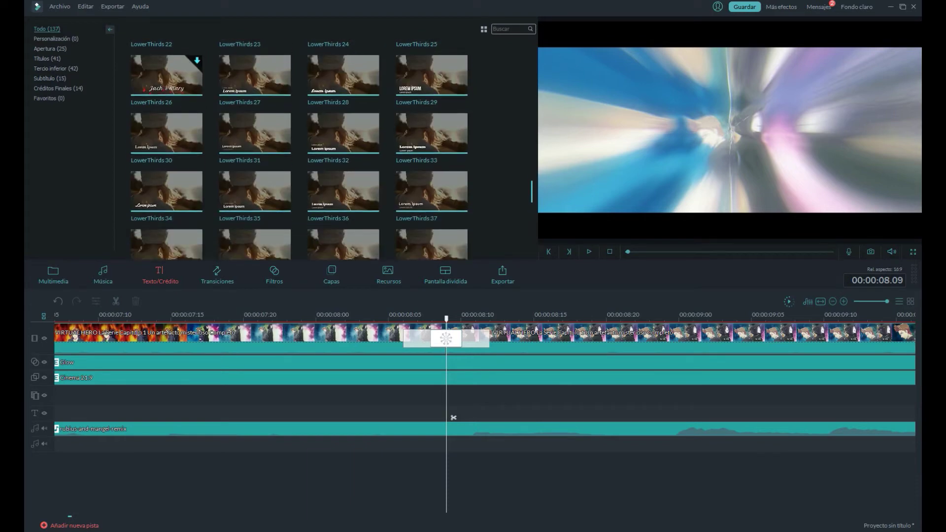
pyautogui.click(166, 191)
pyautogui.press('space')
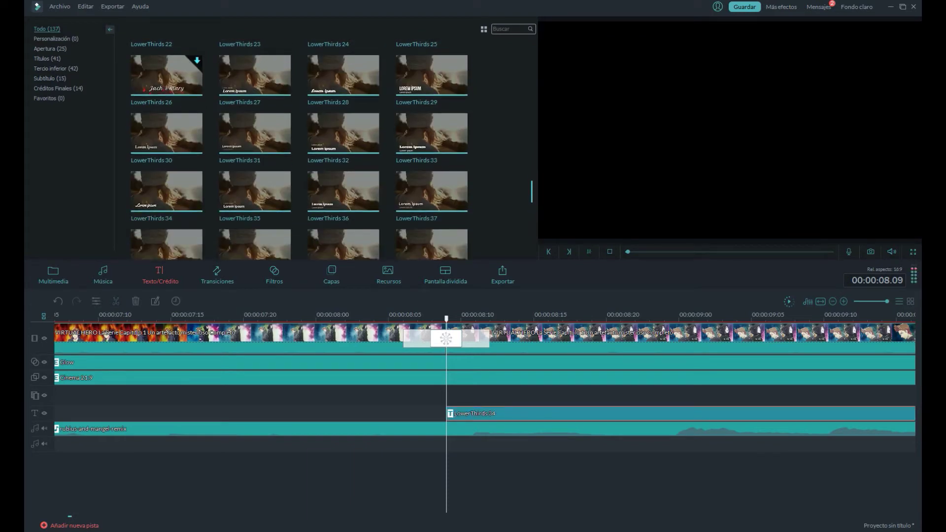
pyautogui.doubleClick(890, 418)
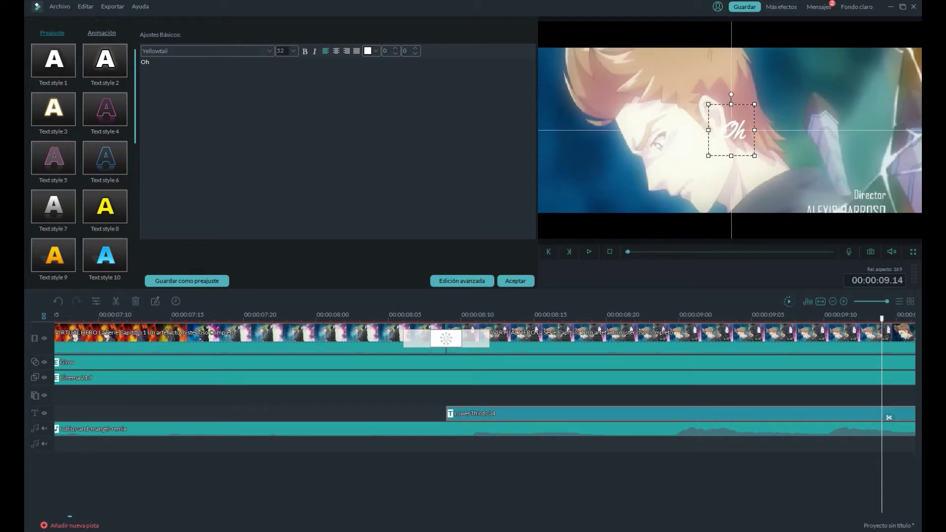
pyautogui.click(515, 281)
# Cut the "Oh" title at 00:00:08.23, delete the remainder and set the title's animation to Fade
pyautogui.moveTo(448, 316); pyautogui.dragTo(737, 316)
pyautogui.moveTo(744, 418); pyautogui.dragTo(408, 417)
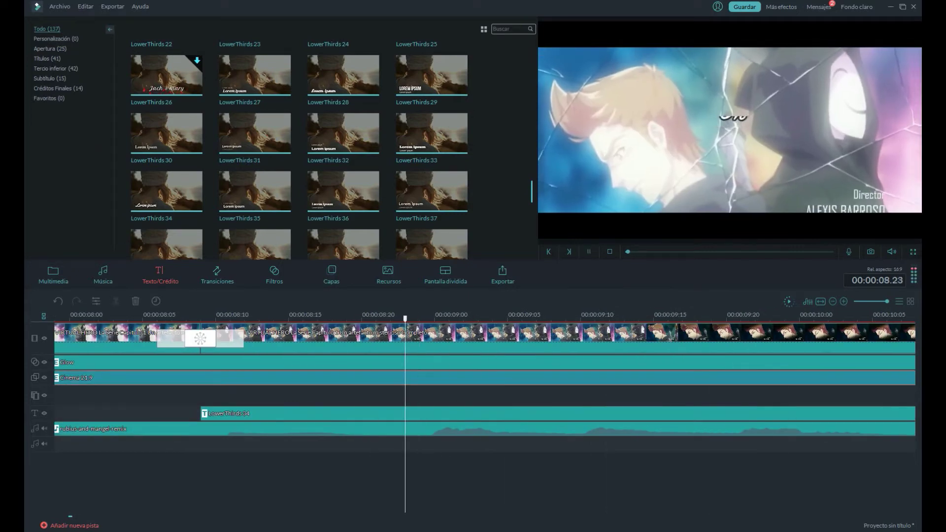
pyautogui.click(411, 415)
pyautogui.press('Delete')
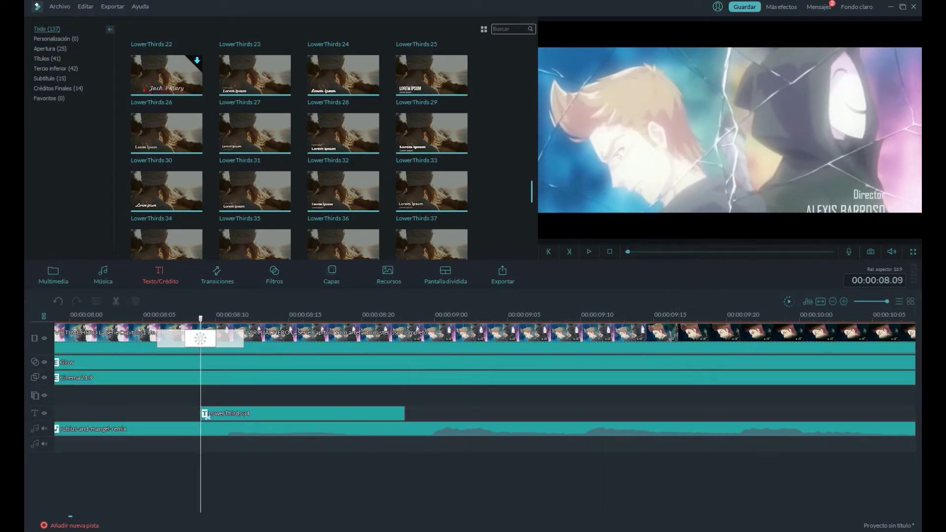
pyautogui.doubleClick(207, 416)
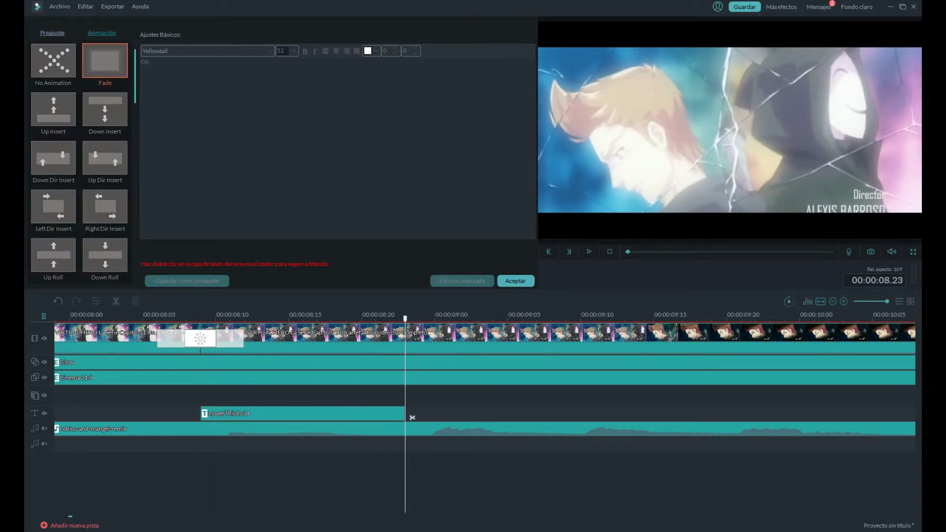
# Split the video at 00:00:08.23 and again at 00:00:13.07, and delete the footage between the two cuts
pyautogui.press('space')
pyautogui.press('Left')
pyautogui.press('Left')
pyautogui.hotkey('ctrl', 'b')
pyautogui.press('space')
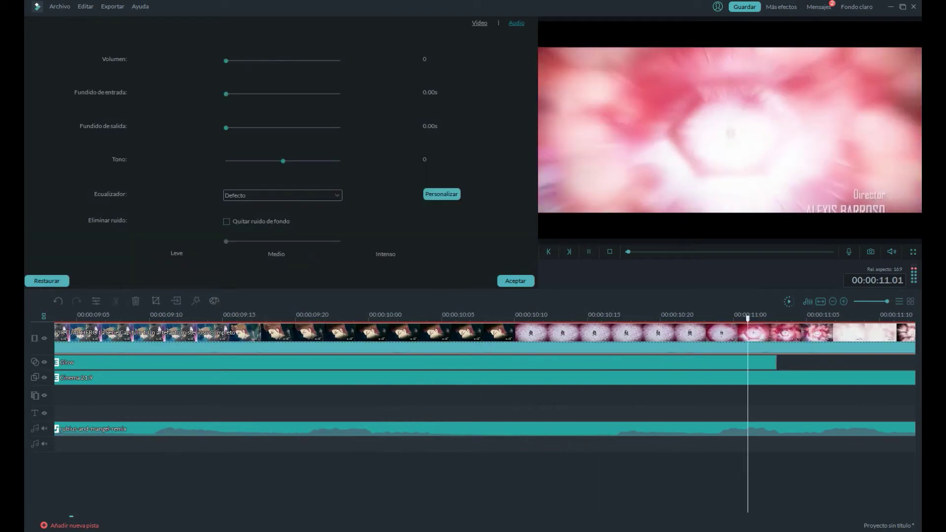
pyautogui.press('space')
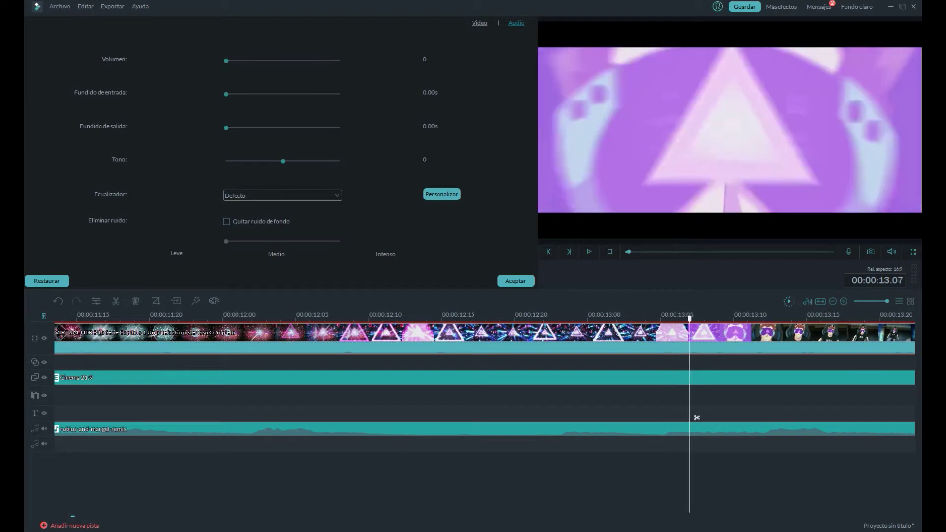
pyautogui.click(697, 418)
pyautogui.moveTo(697, 417); pyautogui.dragTo(55, 404)
pyautogui.click(296, 336)
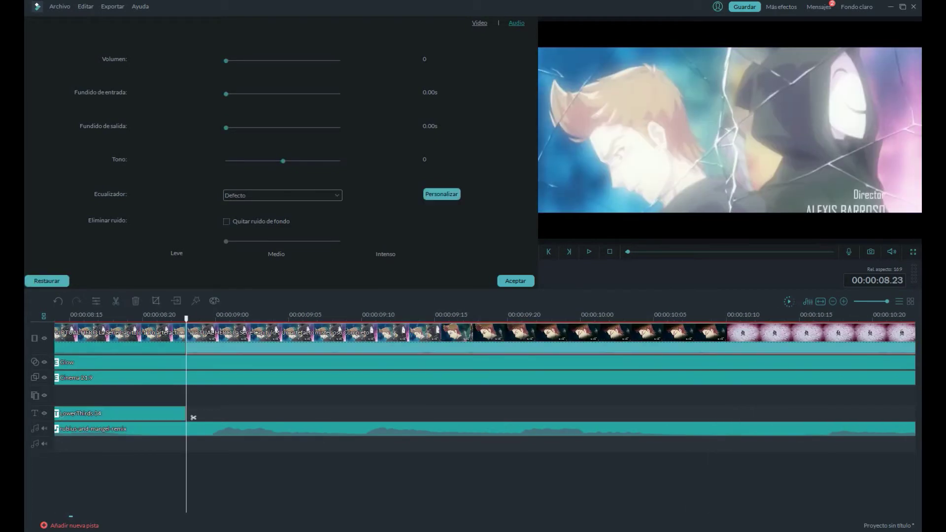
pyautogui.press('Delete')
# Step frame by frame through the headset shot up to 00:00:09.09 and back across the new cut
pyautogui.press('Right')
pyautogui.press('Right')
pyautogui.press('Right')
pyautogui.press('Right')
pyautogui.press('super+a')
pyautogui.press('super+a')
pyautogui.press('Right')
pyautogui.press('Right')
pyautogui.press('Right')
pyautogui.press('Right')
pyautogui.press('Right')
pyautogui.press('Right')
pyautogui.press('Right')
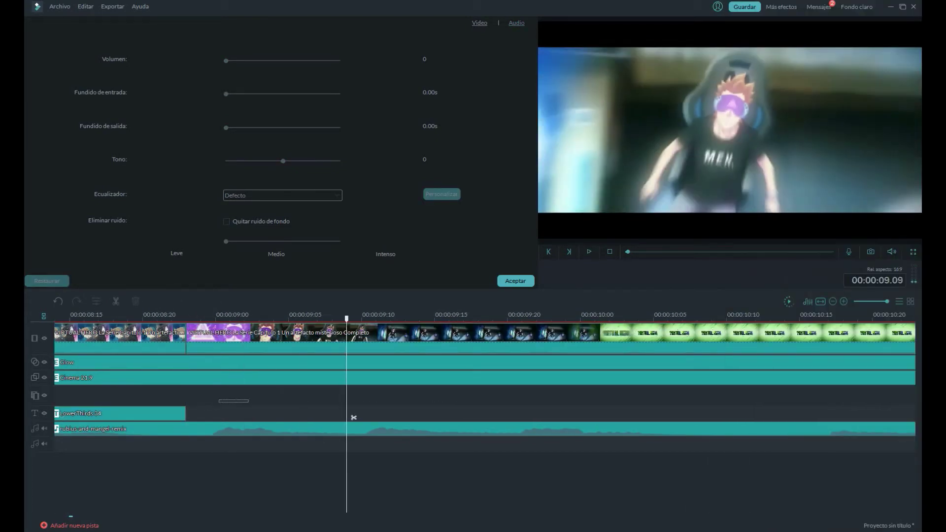
pyautogui.press('Left')
pyautogui.press('Left')
pyautogui.press('Left')
pyautogui.press('Left')
pyautogui.press('Left')
pyautogui.press('Left')
pyautogui.press('Left')
pyautogui.press('Left')
pyautogui.press('Left')
pyautogui.press('Left')
pyautogui.press('Left')
pyautogui.press('Left')
pyautogui.press('Left')
pyautogui.press('Left')
pyautogui.press('Left')
pyautogui.press('Left')
pyautogui.press('Left')
pyautogui.press('Left')
pyautogui.press('Left')
pyautogui.press('Left')
pyautogui.press('Right')
pyautogui.press('Right')
# Apply the Warp 6 transition at the 00:00:08.23 cut with a length of about 6 frames and preview it
pyautogui.click(515, 281)
pyautogui.click(217, 275)
pyautogui.scroll(6, 299, 151)
pyautogui.moveTo(343, 63); pyautogui.dragTo(463, 338)
pyautogui.press('space')
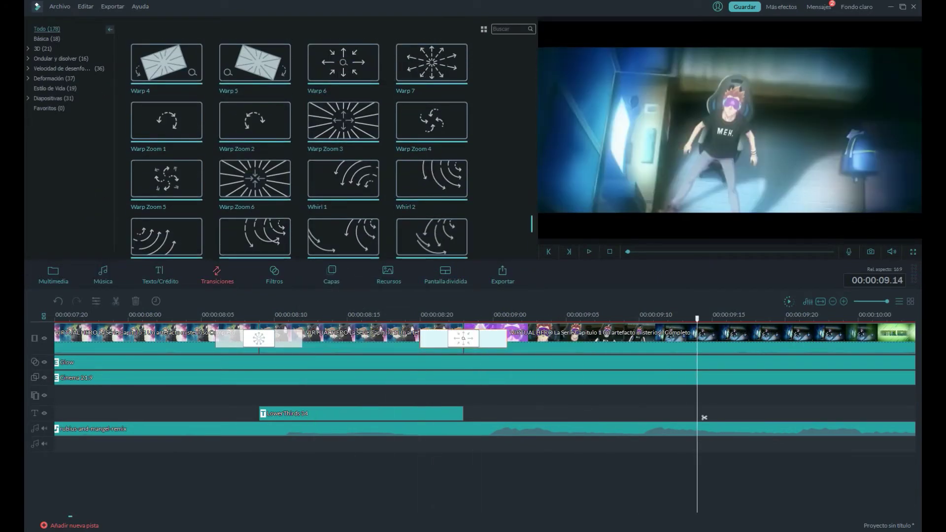
# Cut the headset shot at about 00:00:09.08 and delete the footage from there through the logo to the night building shot
pyautogui.moveTo(223, 418); pyautogui.dragTo(690, 417)
pyautogui.press('space')
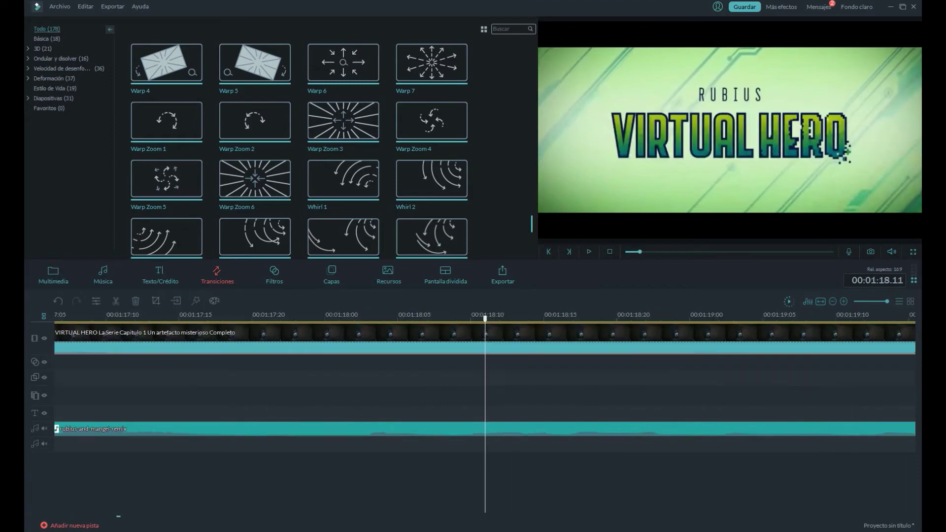
pyautogui.press('space')
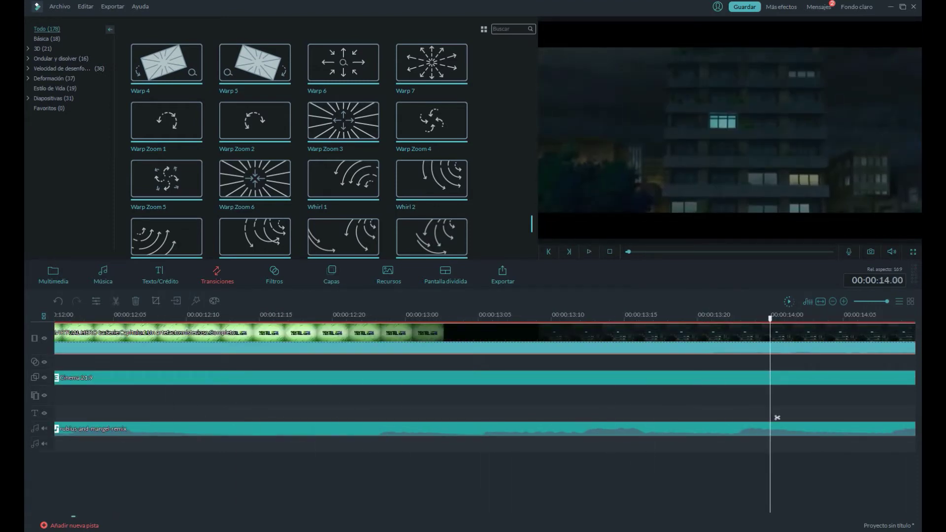
pyautogui.click(777, 417)
pyautogui.moveTo(777, 417); pyautogui.dragTo(689, 418)
pyautogui.click(135, 301)
# Apply the Warp 6 transition at the cut near 00:00:09.08, shorten it to 6 frames and preview it
pyautogui.hscroll(-10, 485, 385)
pyautogui.click(317, 414)
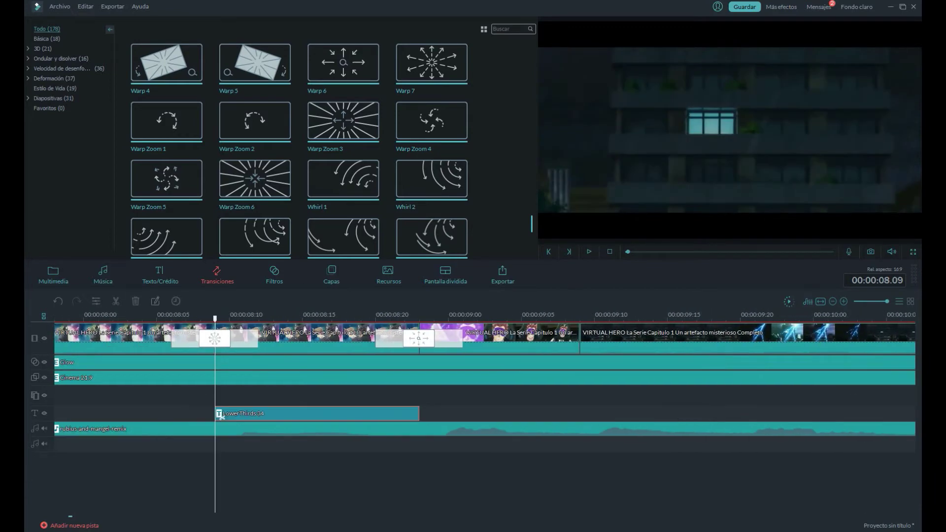
pyautogui.click(351, 77)
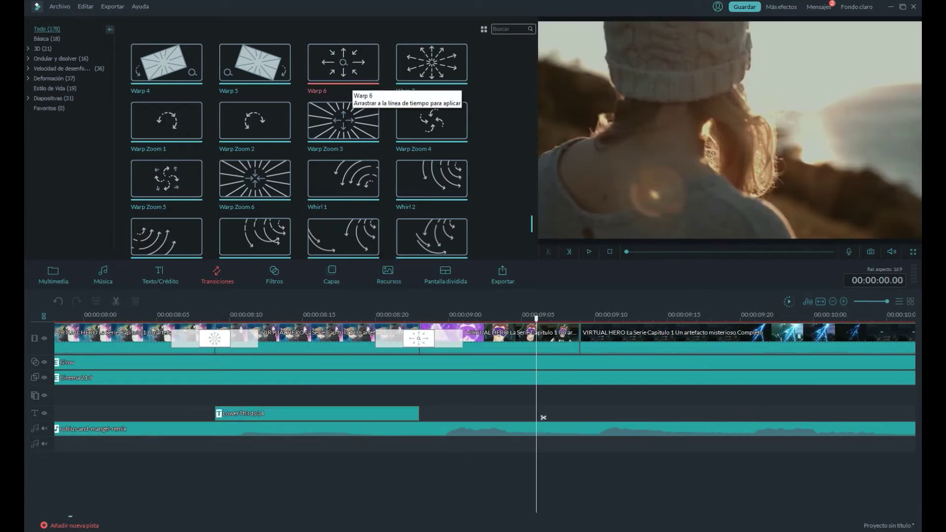
pyautogui.moveTo(351, 76); pyautogui.dragTo(580, 338)
pyautogui.moveTo(543, 417); pyautogui.dragTo(470, 417)
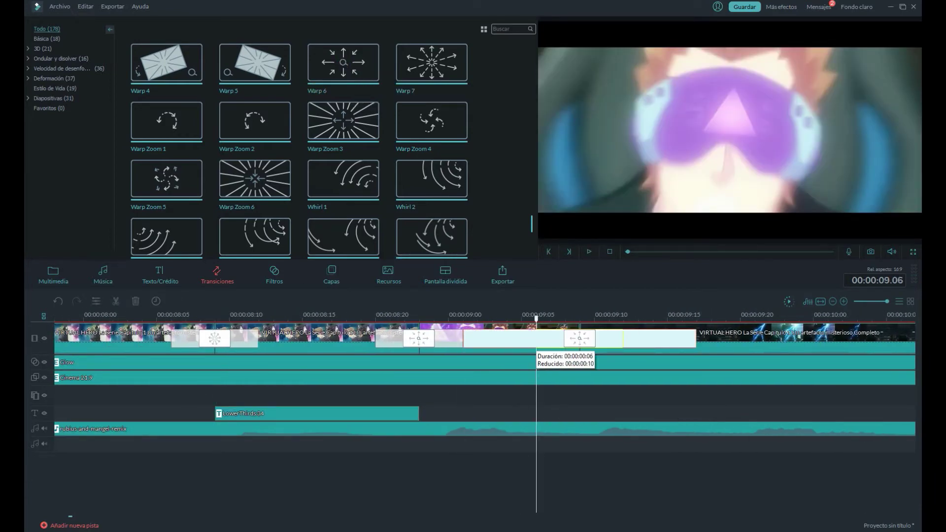
pyautogui.moveTo(463, 339); pyautogui.dragTo(537, 338)
pyautogui.press('space')
pyautogui.press('space')
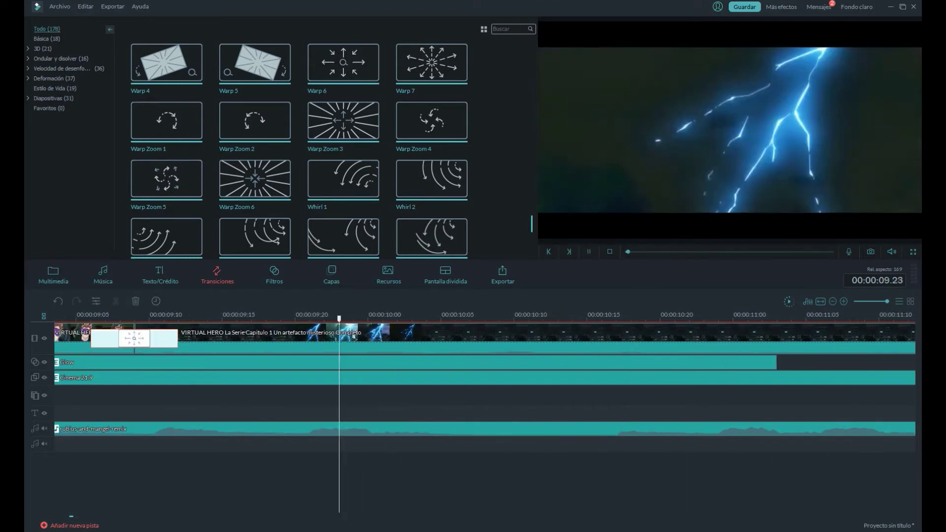
# Play and step frame by frame through the lightning shot around 00:00:10.00, checking it against the music beat
pyautogui.click(316, 418)
pyautogui.click(444, 417)
pyautogui.click(193, 417)
pyautogui.press('space')
pyautogui.click(291, 417)
pyautogui.press('space')
pyautogui.press('space')
pyautogui.press('Left')
pyautogui.press('Left')
pyautogui.press('Left')
pyautogui.press('Left')
pyautogui.press('Left')
pyautogui.press('Left')
pyautogui.press('Left')
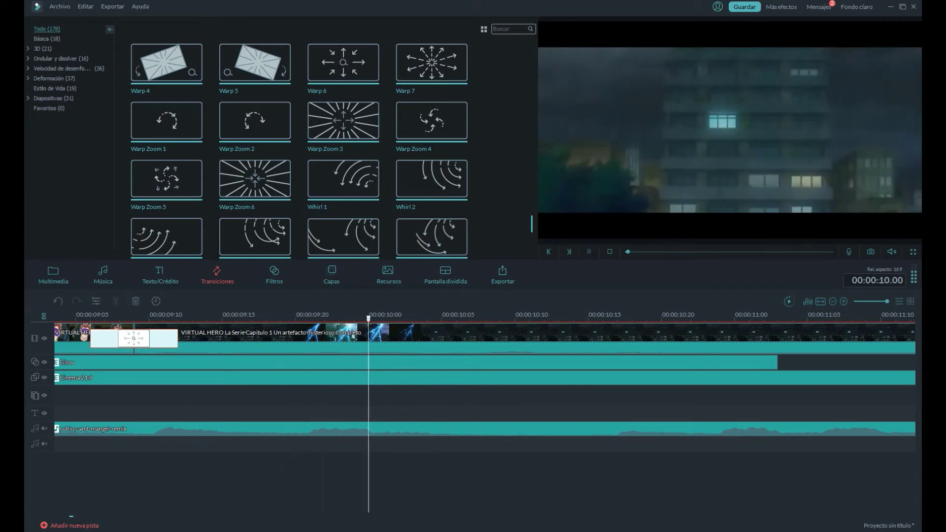
pyautogui.press('Right')
pyautogui.press('Left')
# Cut the video at about 00:00:09.19 and 00:00:11.16, and delete the footage between so the hand-on-keyboard shot follows
pyautogui.click(280, 338)
pyautogui.press('space')
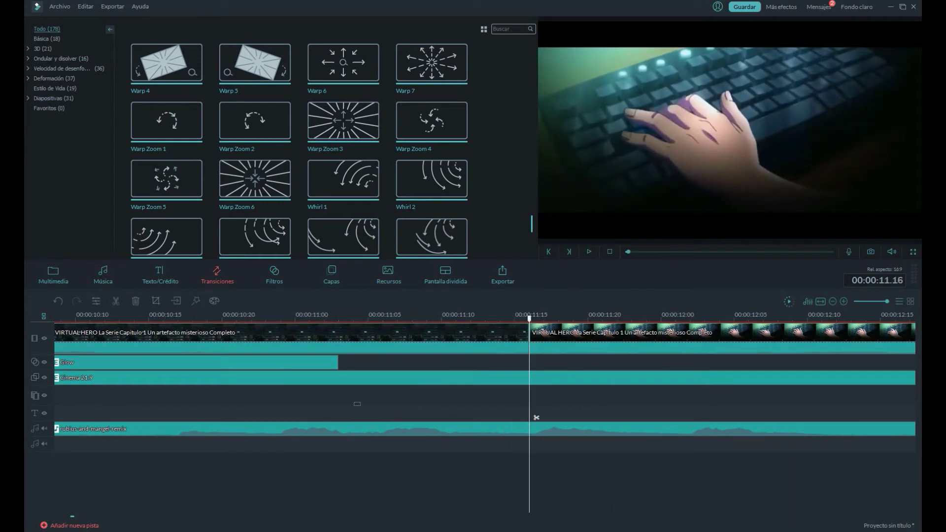
pyautogui.press('space')
pyautogui.press('space')
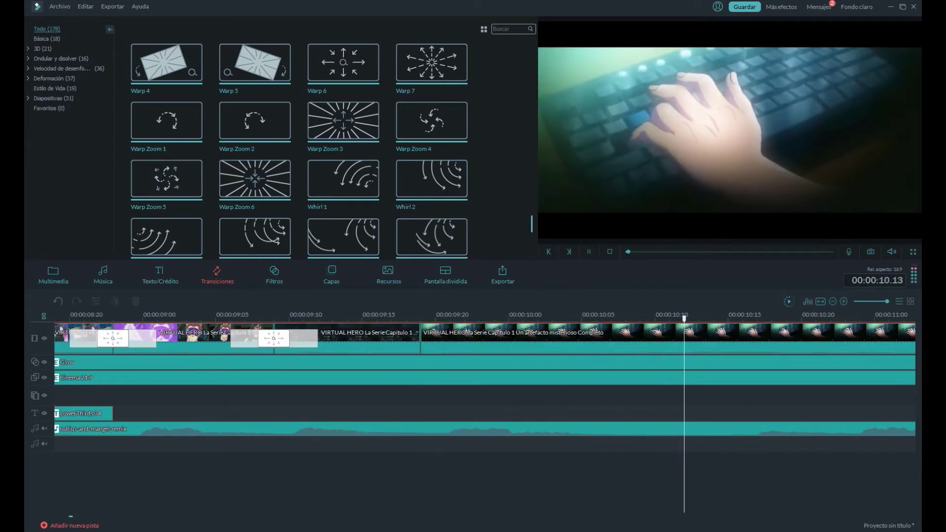
# Apply the Warp 6 transition at the start of the hand-on-keyboard shot with a length of about 6 frames
pyautogui.press('space')
pyautogui.moveTo(343, 63); pyautogui.dragTo(378, 340)
pyautogui.click(218, 418)
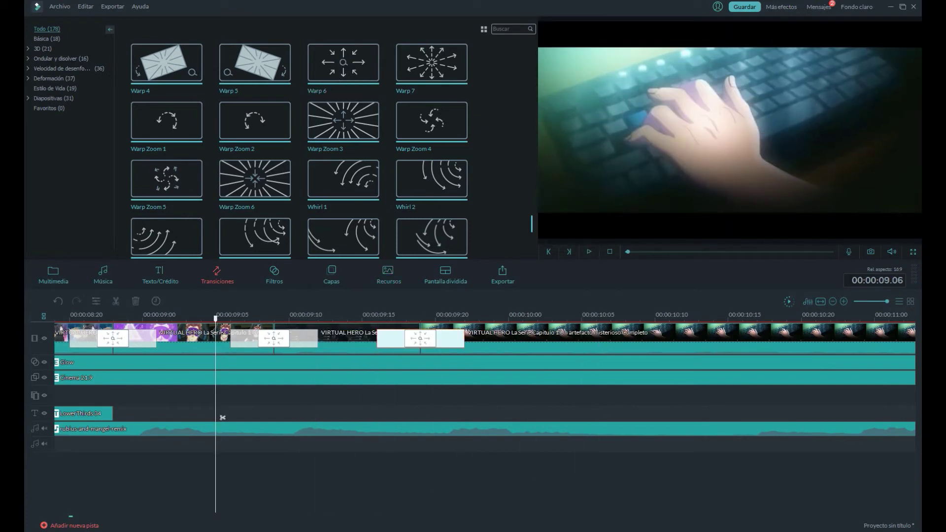
# Cut the keyboard shot at about 00:00:10.02, delete the footage up to the shot of the gamer in the headset, and preview the edit
pyautogui.click(515, 418)
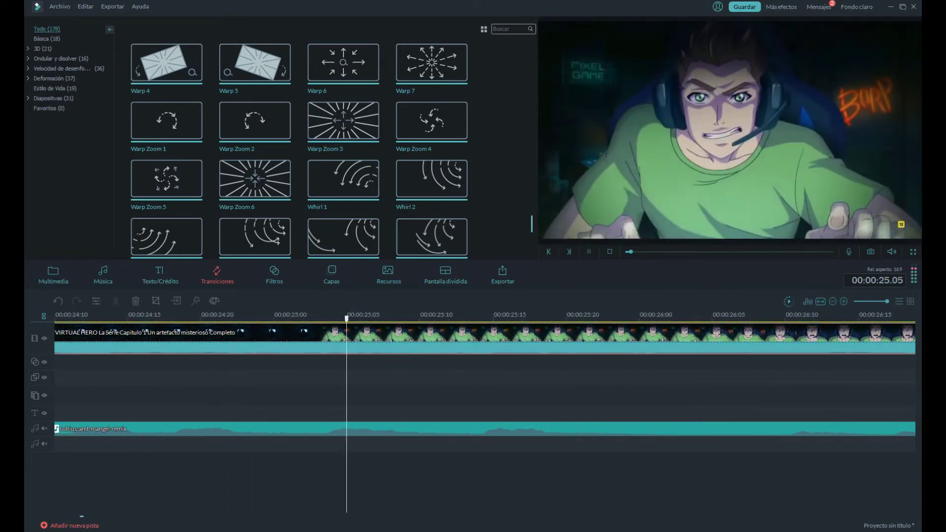
pyautogui.click(734, 417)
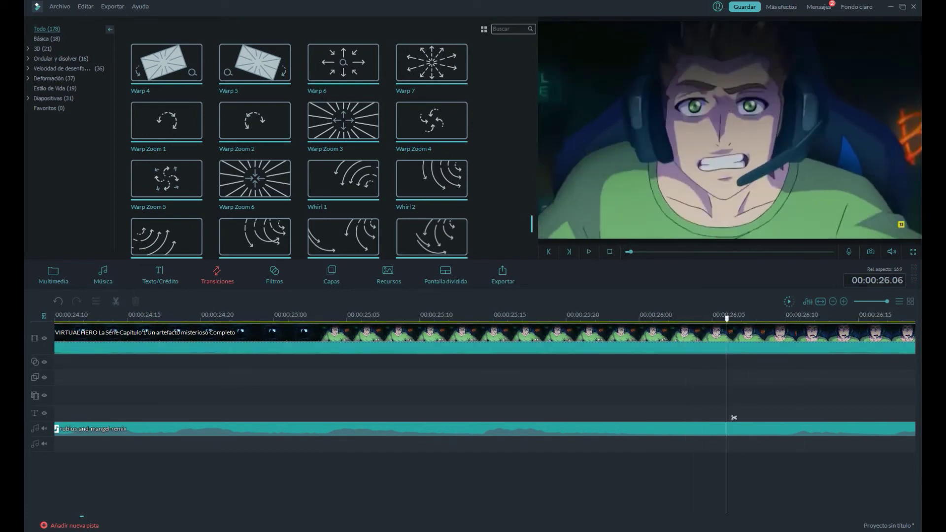
pyautogui.click(598, 417)
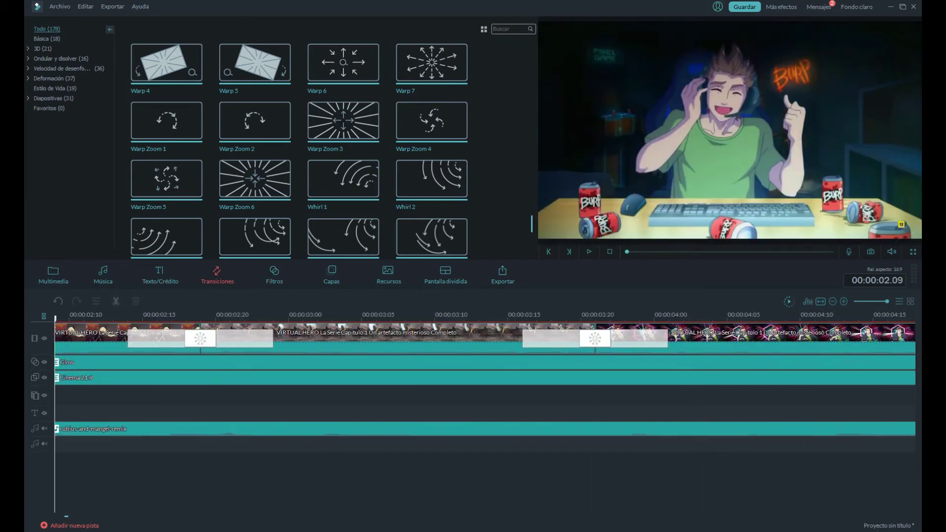
pyautogui.press('space')
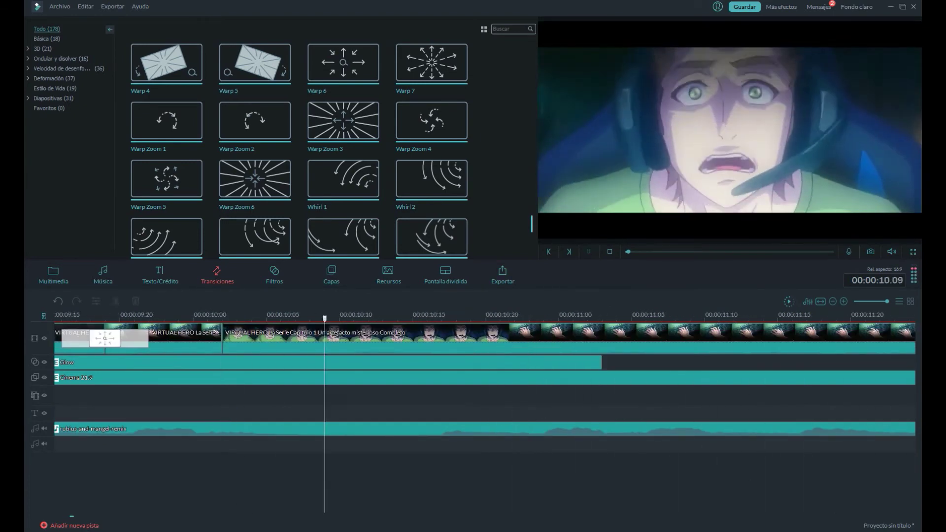
# Cut the gamer's headset shot at about 00:00:10.15 and delete the footage from there up to the can-drinking shot
pyautogui.click(456, 341)
pyautogui.click(427, 340)
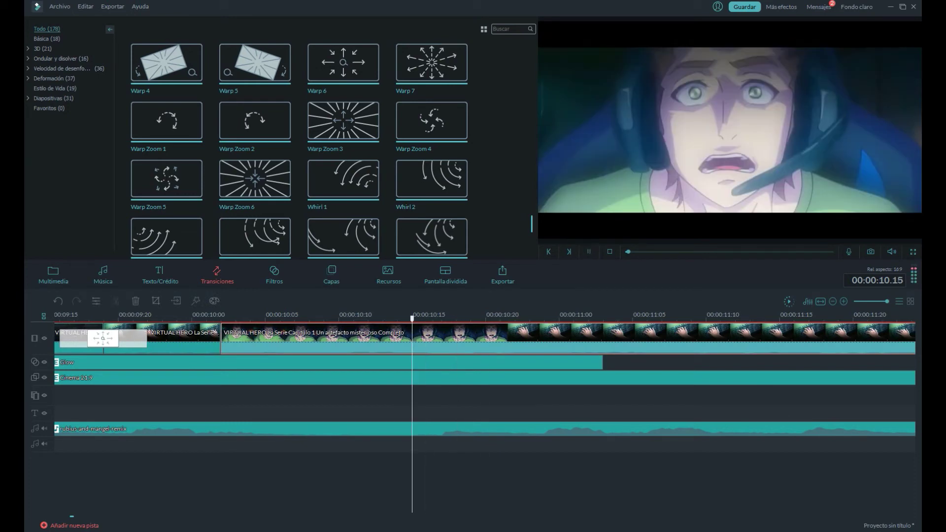
pyautogui.press('space')
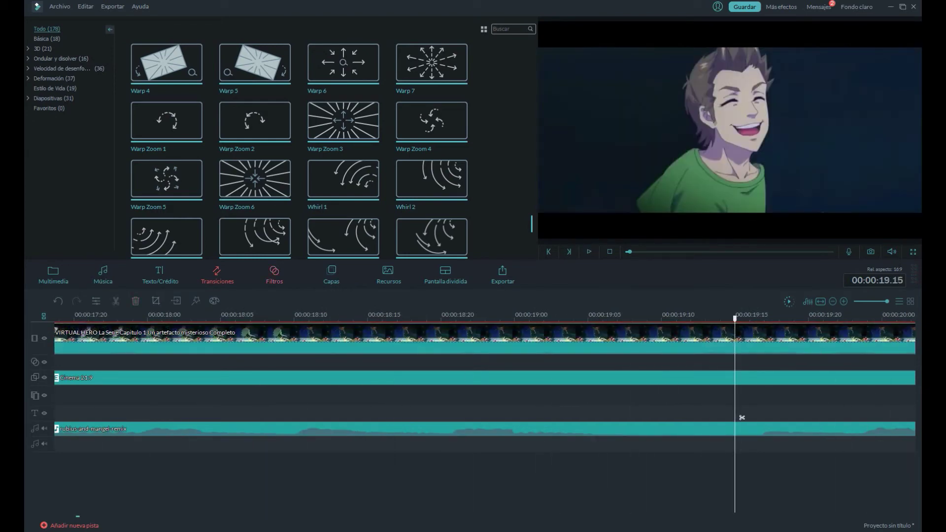
pyautogui.press('Home')
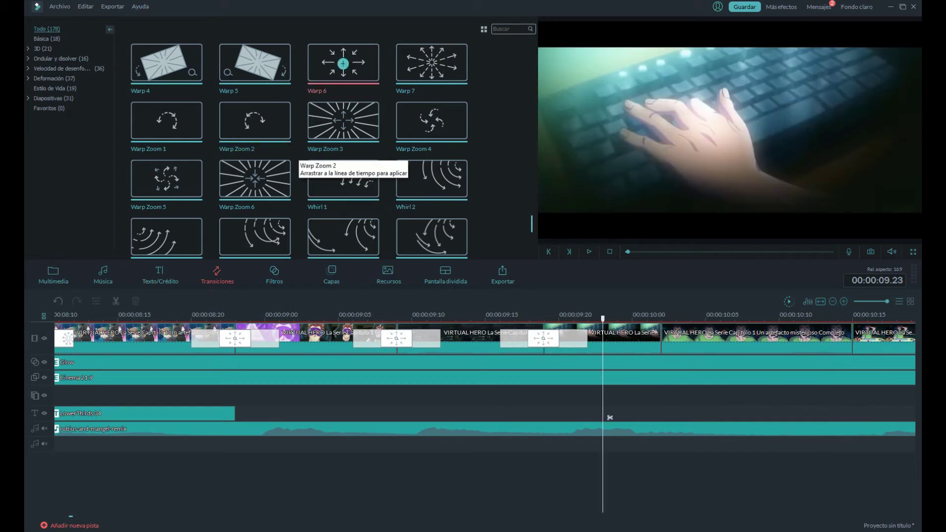
# Apply the Wormhole 3 transition at the 00:00:10.02 cut, shorten it to about 6 frames and preview it
pyautogui.scroll(-5, 434, 131)
pyautogui.click(343, 112)
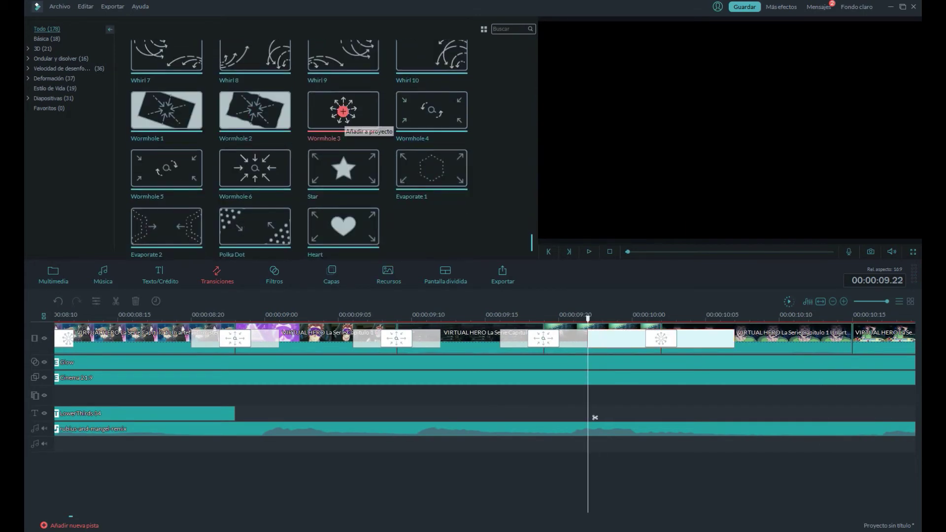
pyautogui.moveTo(617, 340); pyautogui.dragTo(617, 339)
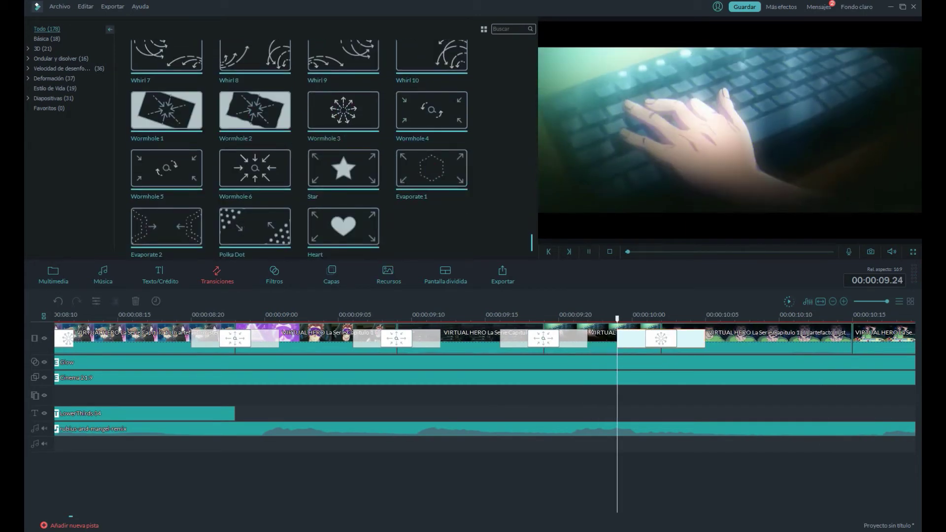
pyautogui.press('space')
pyautogui.press('space')
pyautogui.click(618, 316)
pyautogui.press('space')
pyautogui.press('space')
# Apply the Warp 6 transition at the 00:00:10.15 cut, set its length to about 10 frames and preview it
pyautogui.scroll(20, 343, 148)
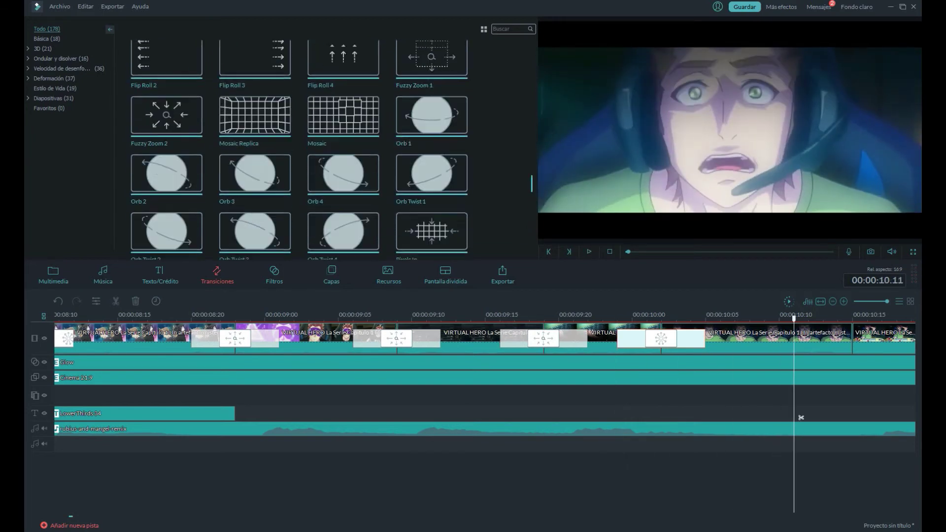
pyautogui.scroll(-10, 299, 148)
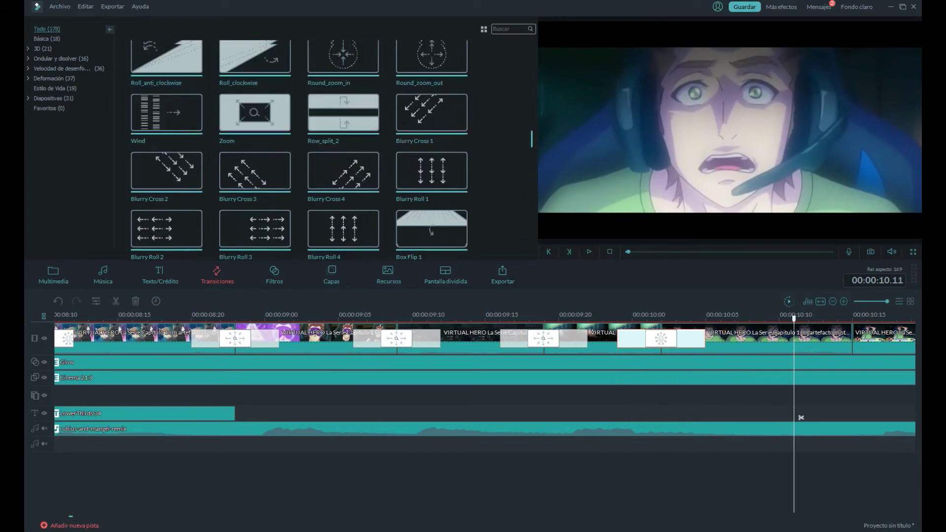
pyautogui.click(343, 223)
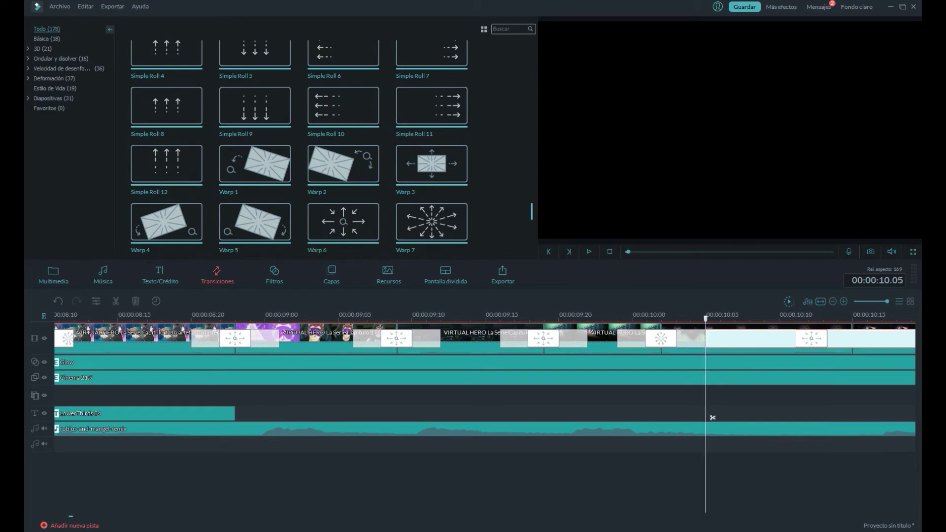
pyautogui.moveTo(706, 339); pyautogui.dragTo(809, 339)
pyautogui.press('space')
pyautogui.click(176, 316)
pyautogui.press('space')
pyautogui.moveTo(353, 339); pyautogui.dragTo(338, 338)
pyautogui.click(515, 316)
pyautogui.press('space')
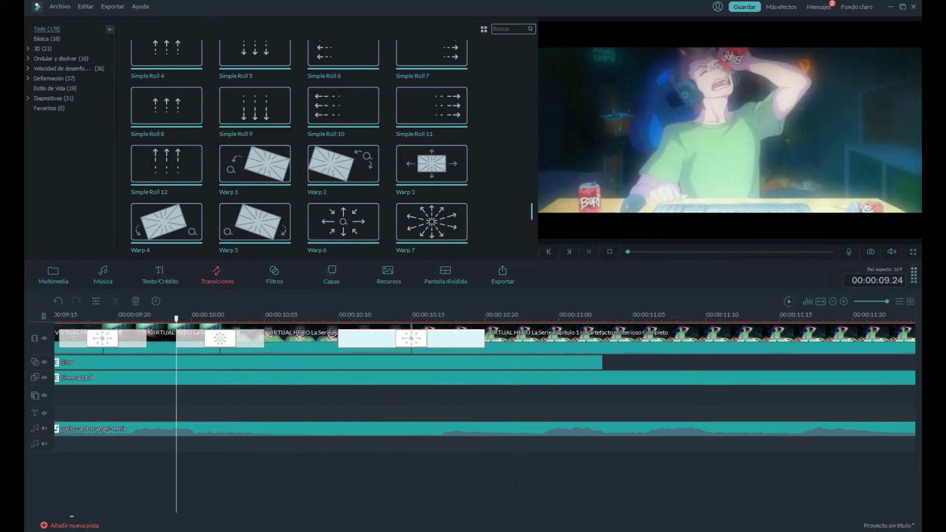
# Shorten the Warp 6 transition at the 00:00:10.15 cut to about 8 frames and replay the section into the can-drinking shot
pyautogui.moveTo(383, 319); pyautogui.dragTo(529, 319)
pyautogui.press('space')
pyautogui.press('space')
pyautogui.moveTo(471, 319)
pyautogui.mouseDown()
pyautogui.moveTo(338, 319)
pyautogui.moveTo(456, 319)
pyautogui.mouseUp()
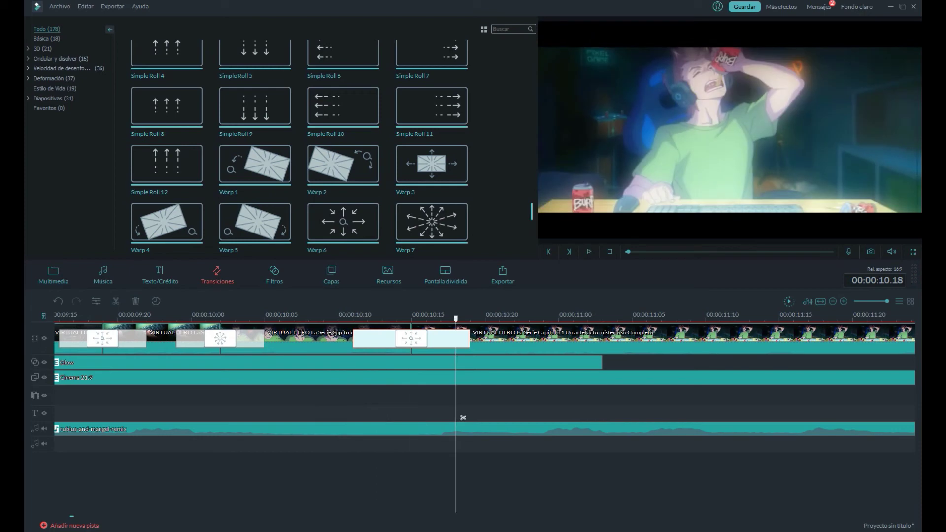
pyautogui.click(161, 341)
pyautogui.press('space')
pyautogui.press('space')
pyautogui.moveTo(272, 418); pyautogui.dragTo(537, 417)
pyautogui.press('space')
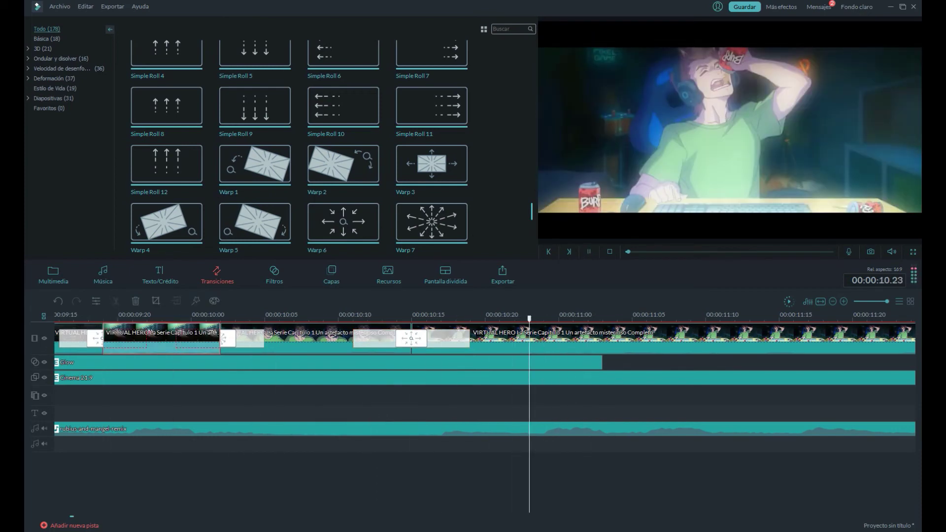
# Split the can-drinking shot at about 00:00:10.22 and try the Warp 6 transition at the new cut
pyautogui.click(515, 417)
pyautogui.click(521, 418)
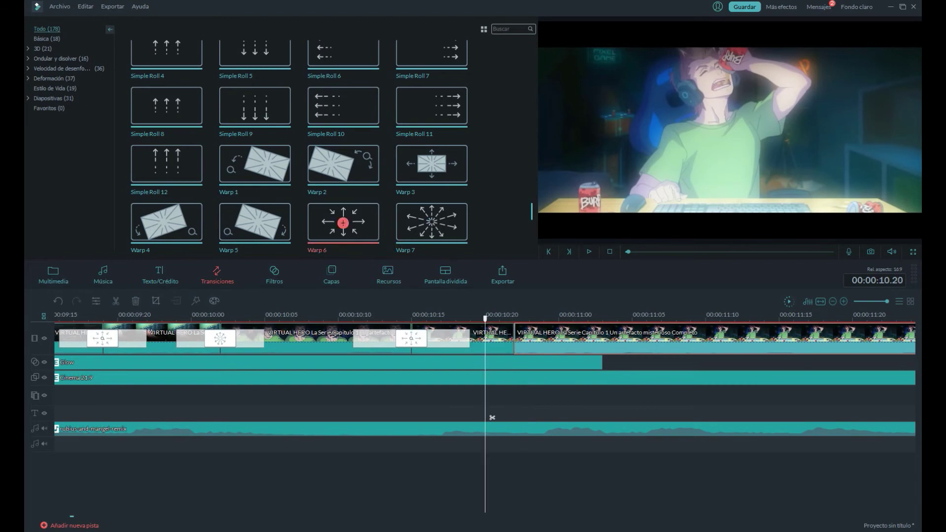
pyautogui.click(344, 223)
pyautogui.click(676, 340)
pyautogui.press('space')
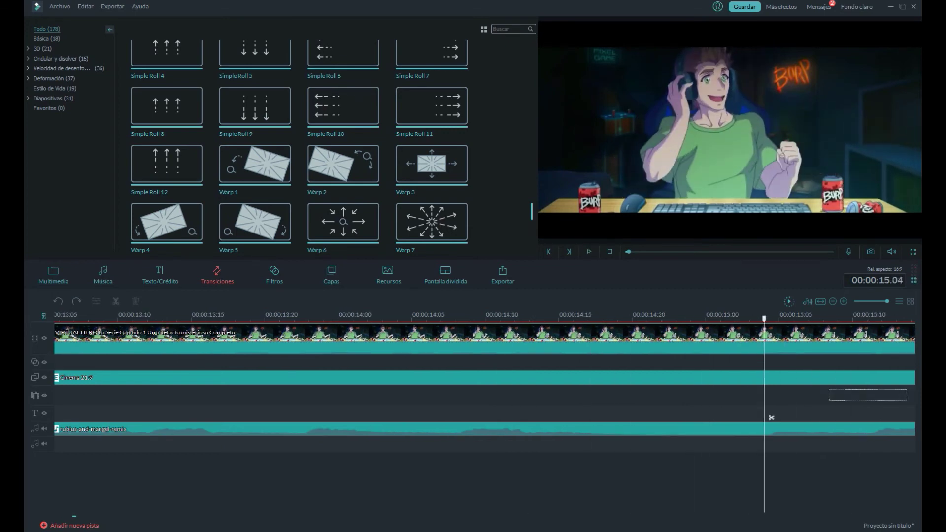
# Delete the footage from the 00:00:10.22 cut up to the shot of the man running in the dark corridor
pyautogui.click(618, 417)
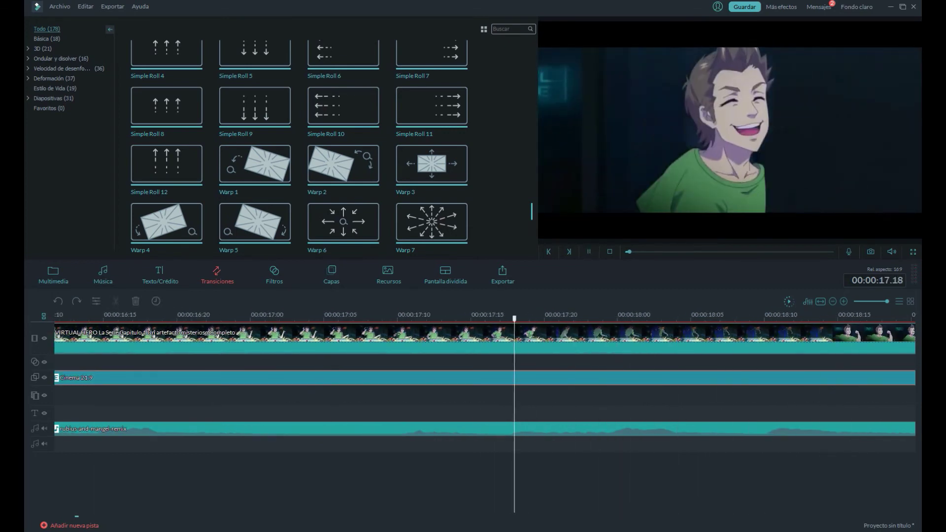
pyautogui.click(680, 417)
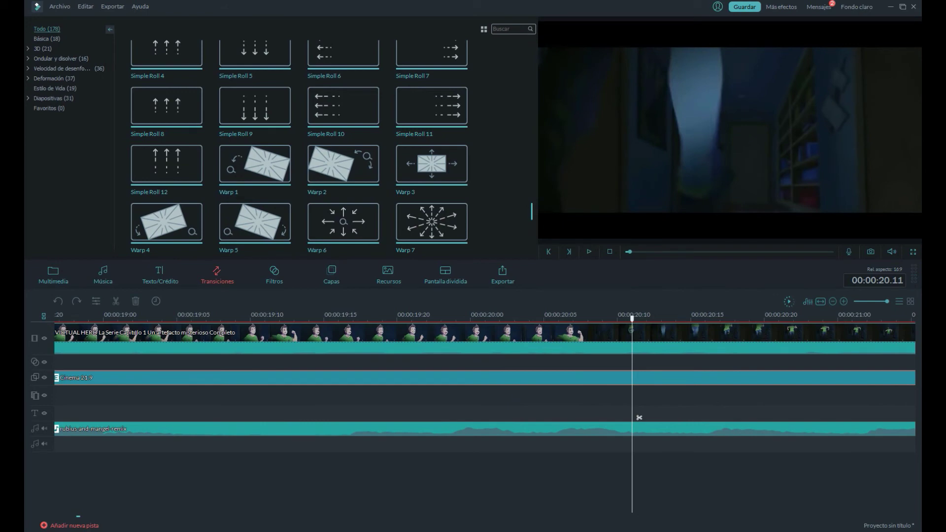
pyautogui.click(610, 417)
pyautogui.click(522, 417)
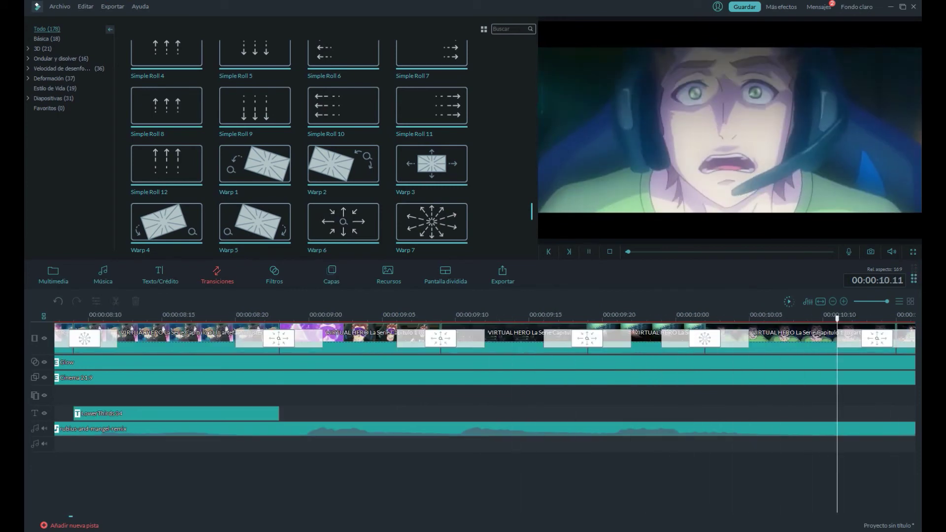
# Apply the Warp 6 transition at the 00:00:10.22 cut with a length of about 6 frames and preview it
pyautogui.press('space')
pyautogui.click(530, 315)
pyautogui.click(343, 222)
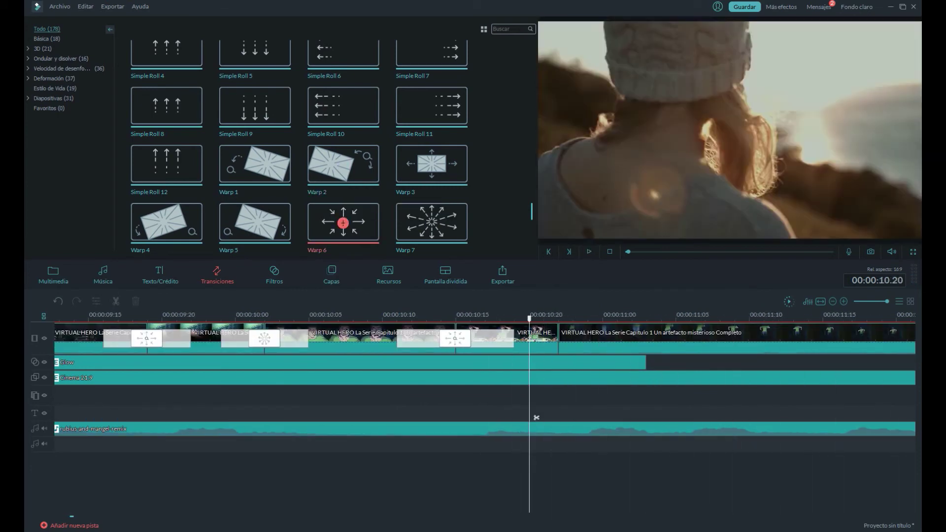
pyautogui.press('space')
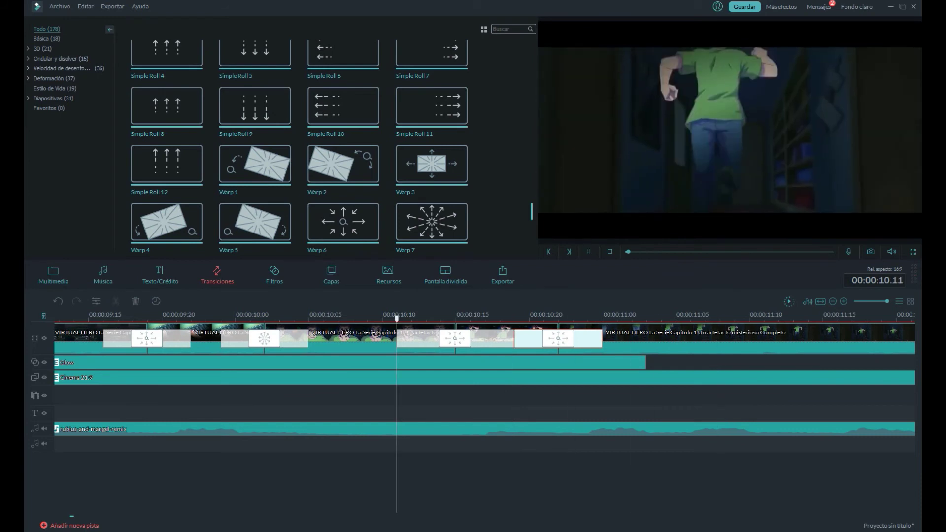
# Cut the running shot at about 00:00:11.04, delete the footage up to 00:00:21.03, and preview the join with the pointing shot
pyautogui.press('space')
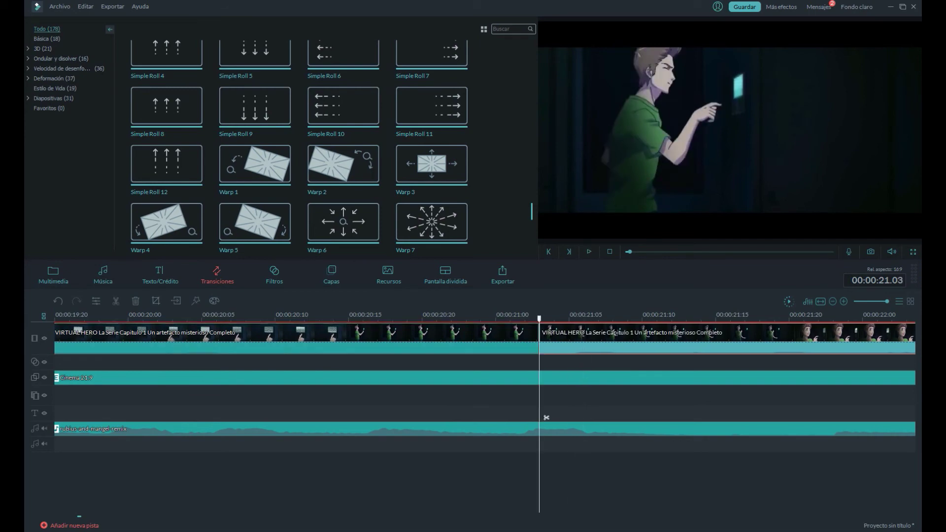
pyautogui.moveTo(546, 417); pyautogui.dragTo(456, 416)
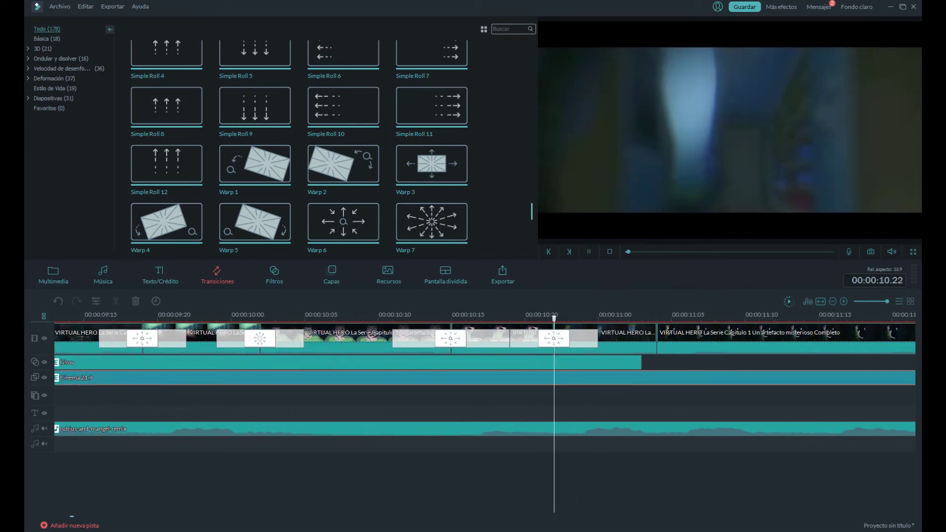
pyautogui.press('space')
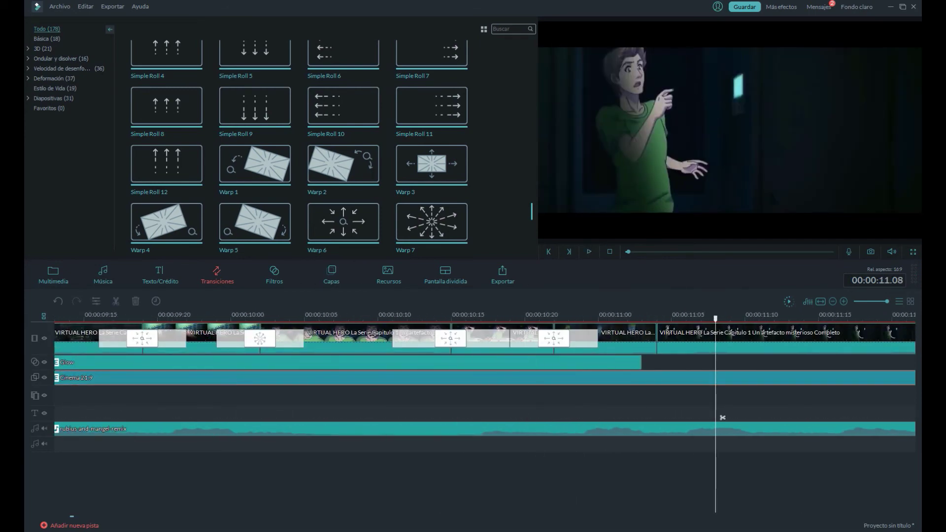
# Apply the Warp 6 transition at the 00:00:11.04 cut with a length of about 6 frames and scrub across it
pyautogui.moveTo(330, 233); pyautogui.dragTo(657, 338)
pyautogui.moveTo(606, 417); pyautogui.dragTo(767, 418)
pyautogui.moveTo(399, 417); pyautogui.dragTo(463, 418)
# Split the video at about 00:00:11.15 and 00:00:12.06, and delete the footage between the two cuts
pyautogui.click(383, 335)
pyautogui.hotkey('ctrl', 'b')
pyautogui.moveTo(383, 318); pyautogui.dragTo(455, 319)
pyautogui.moveTo(471, 417); pyautogui.dragTo(390, 418)
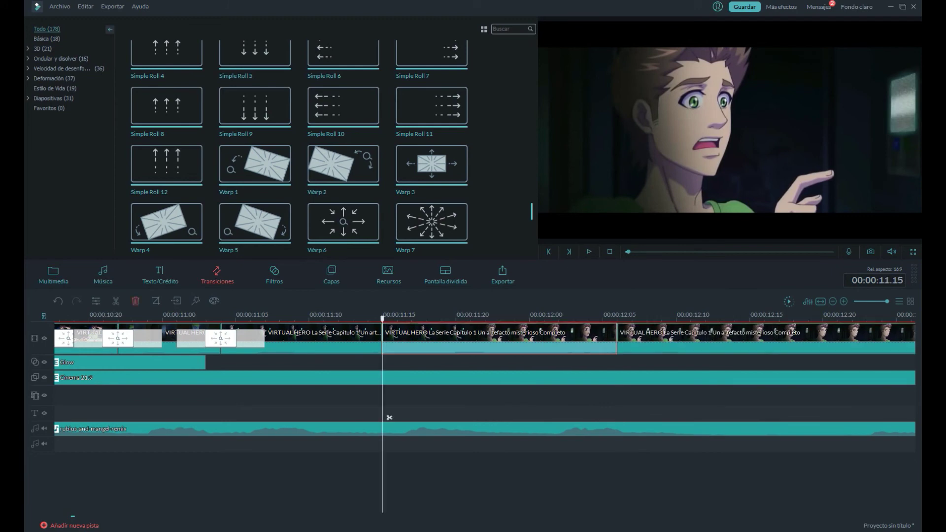
pyautogui.scroll(-10, 343, 173)
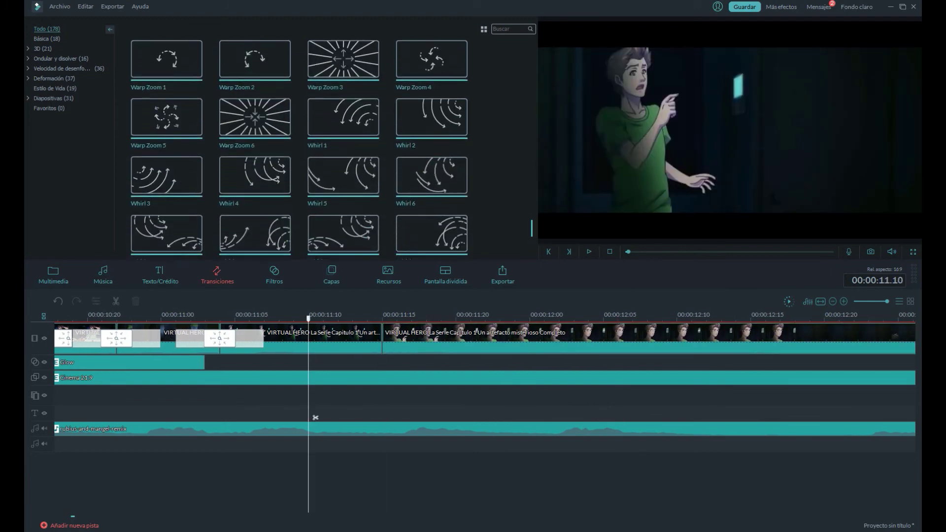
# Apply the Wormhole 3 transition at the 00:00:11.15 cut with a length of about 6 frames and preview it
pyautogui.click(343, 200)
pyautogui.moveTo(343, 200); pyautogui.dragTo(382, 338)
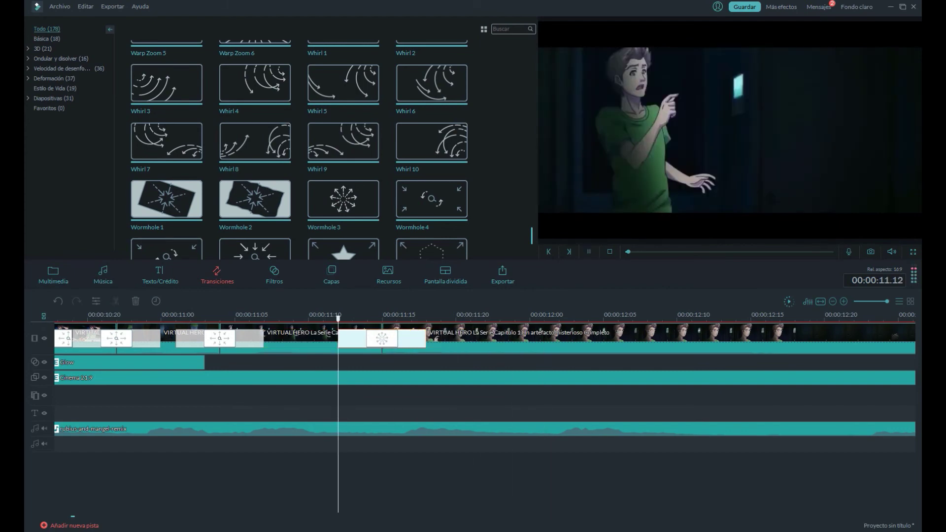
pyautogui.press('space')
# Cut the green-shirt shot at about 00:00:12.16, delete the footage after it, and append the Black_from_a_camera clip
pyautogui.moveTo(846, 418); pyautogui.dragTo(787, 418)
pyautogui.click(773, 417)
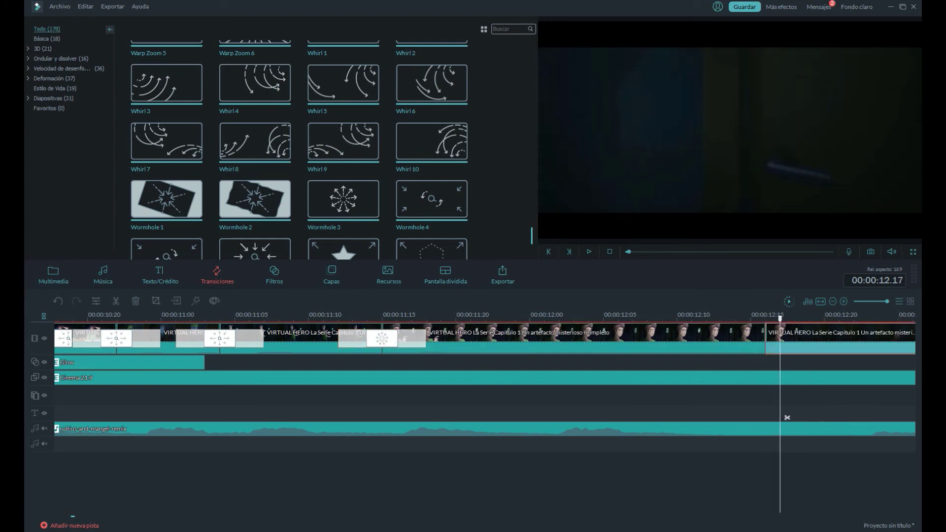
pyautogui.press('Delete')
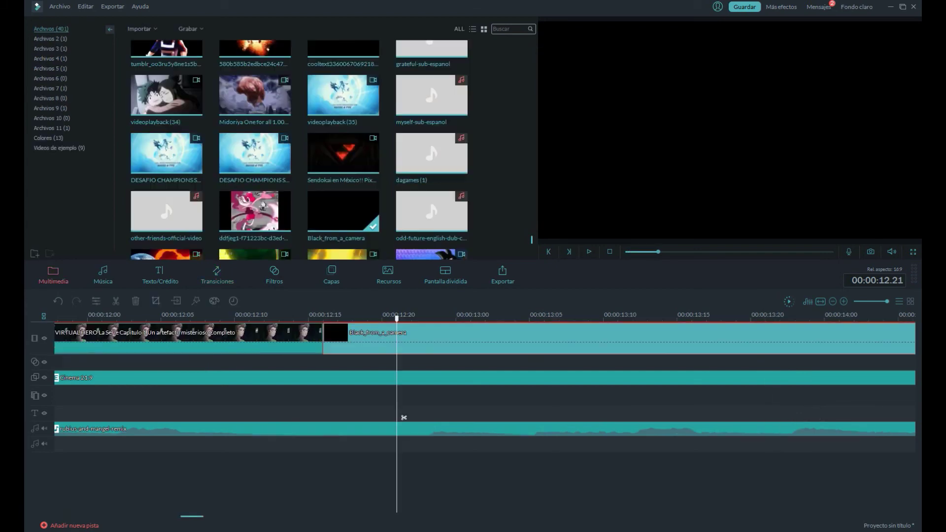
# Trim the music track to end at 00:00:12.21 and scrub across the montage's ending
pyautogui.click(404, 423)
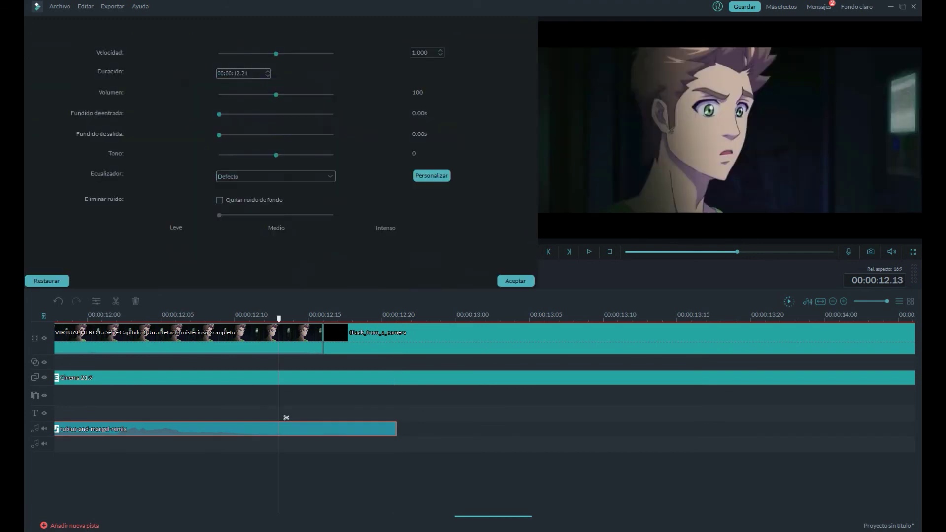
pyautogui.moveTo(285, 416); pyautogui.dragTo(401, 417)
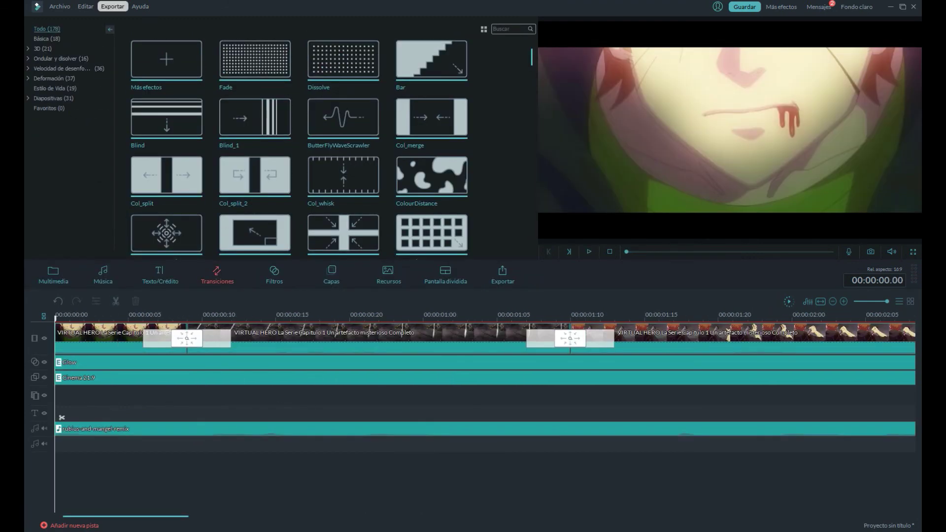
# Open the export settings for saving the video to a file on the computer and choose MP4 as the format
pyautogui.click(113, 7)
pyautogui.click(148, 30)
pyautogui.click(262, 161)
pyautogui.click(325, 181)
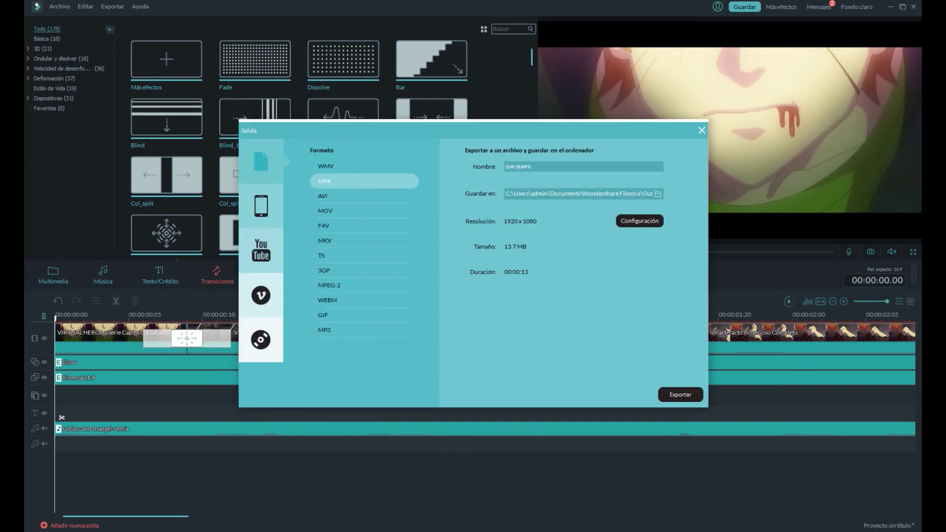